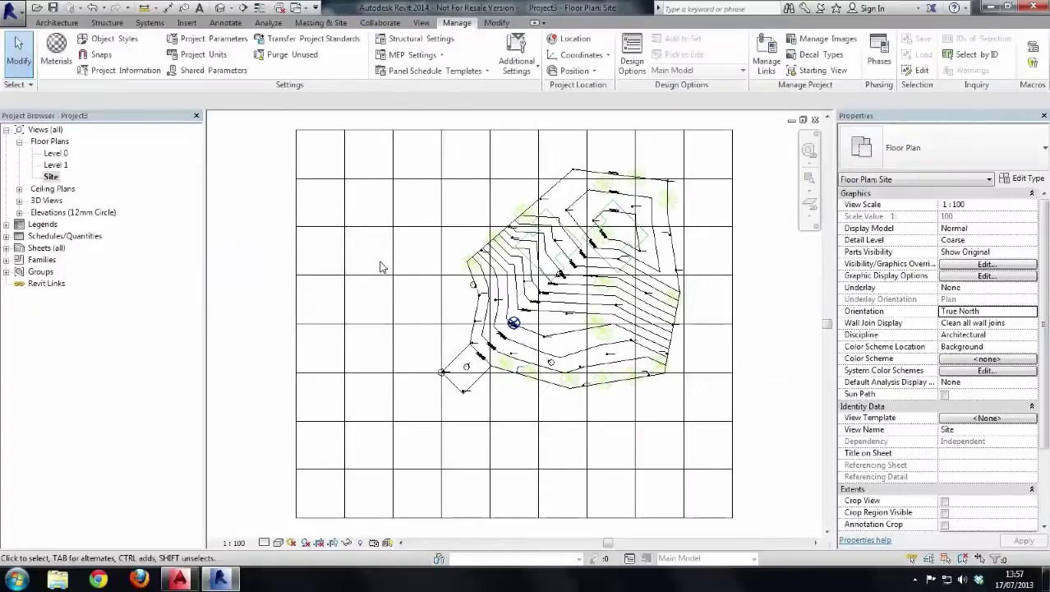
- Select the project base point to read N/S 2967572.4 and E/W 4691047.6
left_click(518, 325)
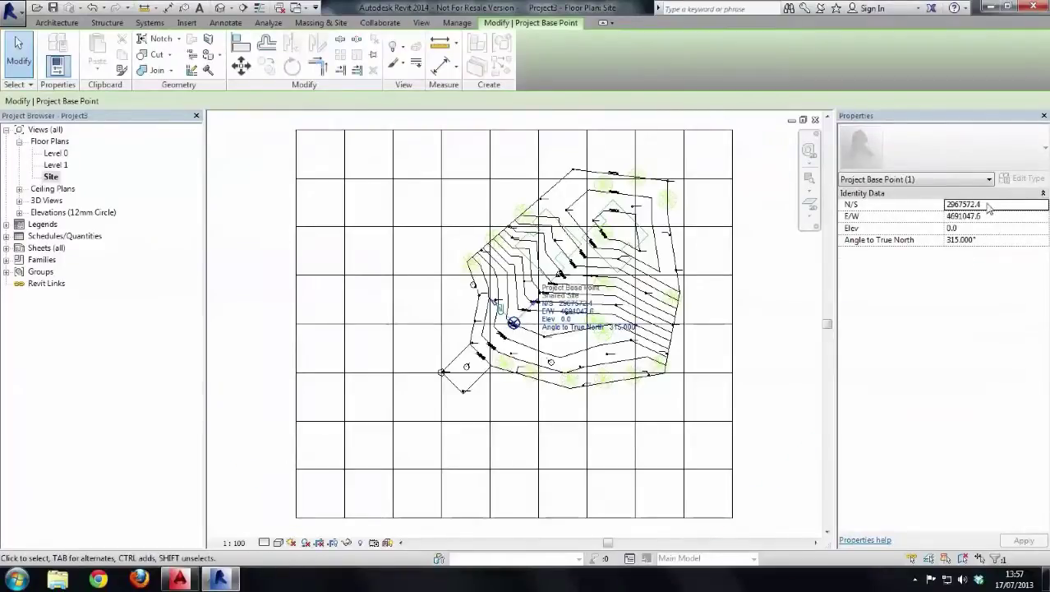
- In AutoCAD, ID the 25000 spot point, getting X 4680585.3528, Y 2952803.1949
left_click(180, 578)
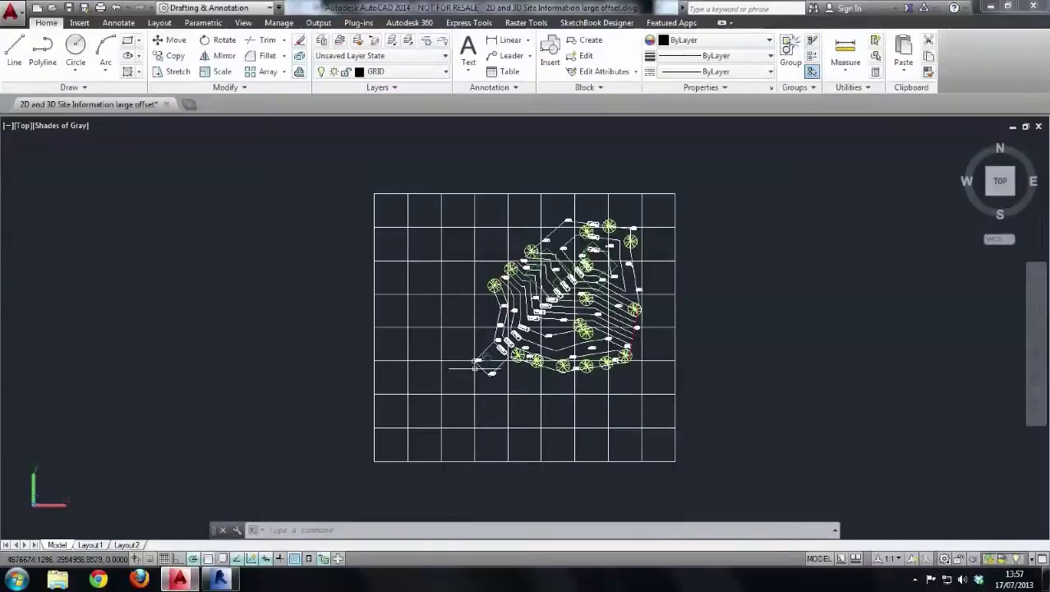
scroll(542, 442, "up", 7)
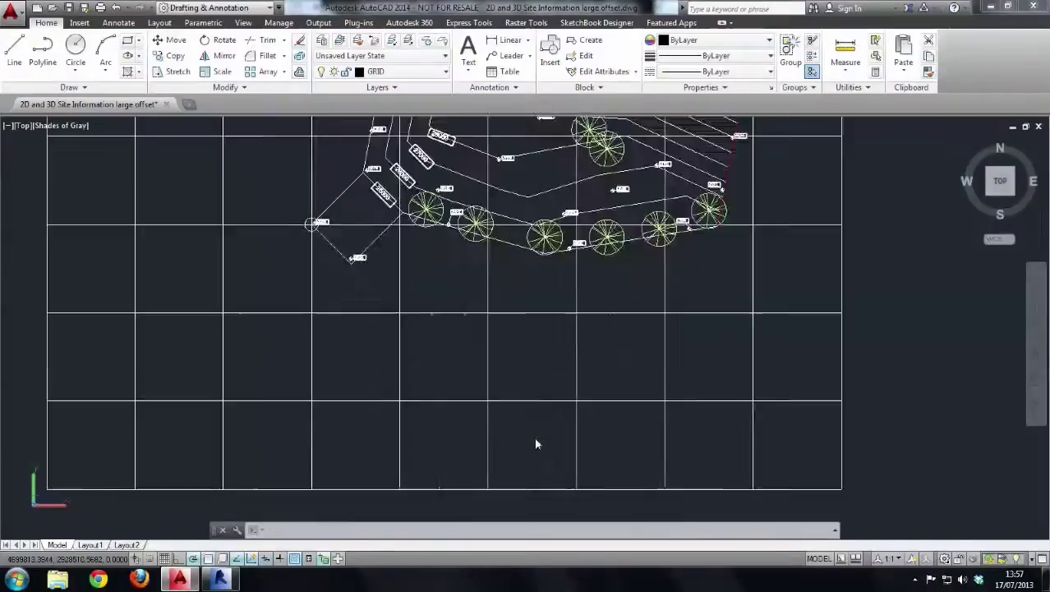
scroll(521, 432, "up", 4)
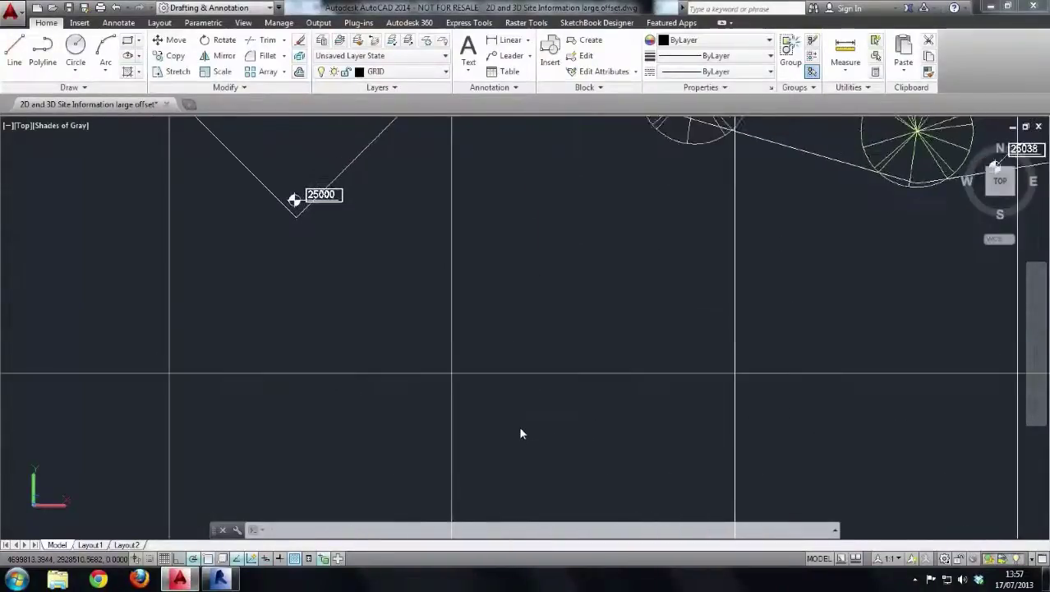
middle_click_drag(520, 431, 520, 501)
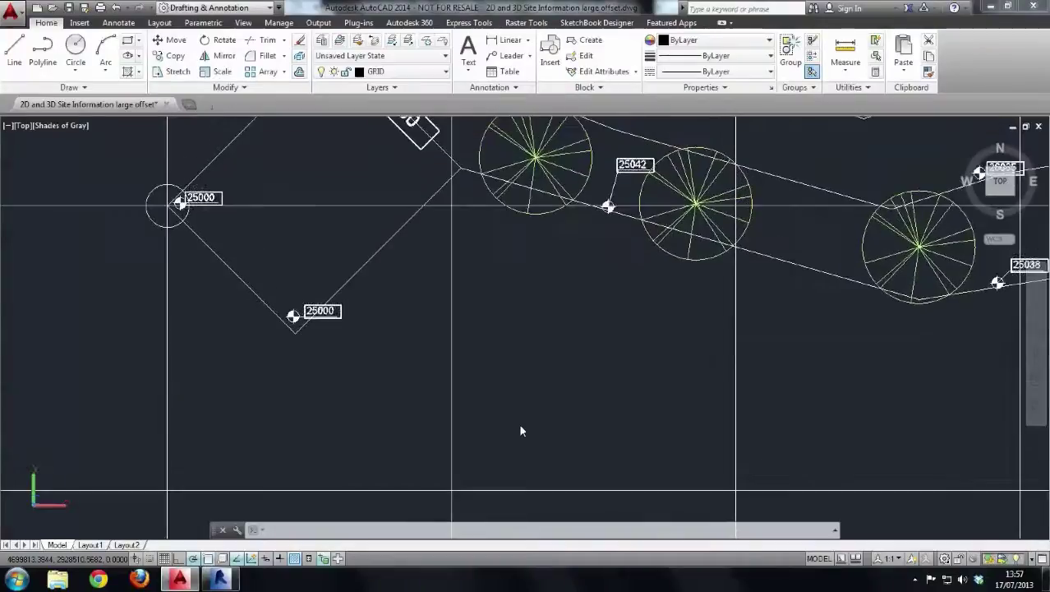
left_click(862, 88)
left_click(851, 104)
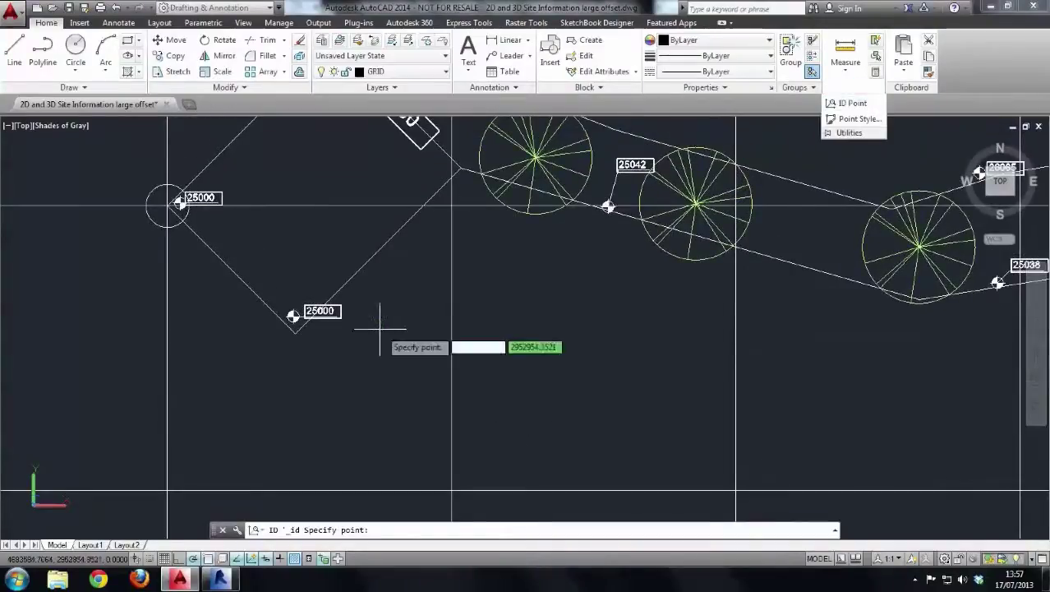
left_click(294, 333)
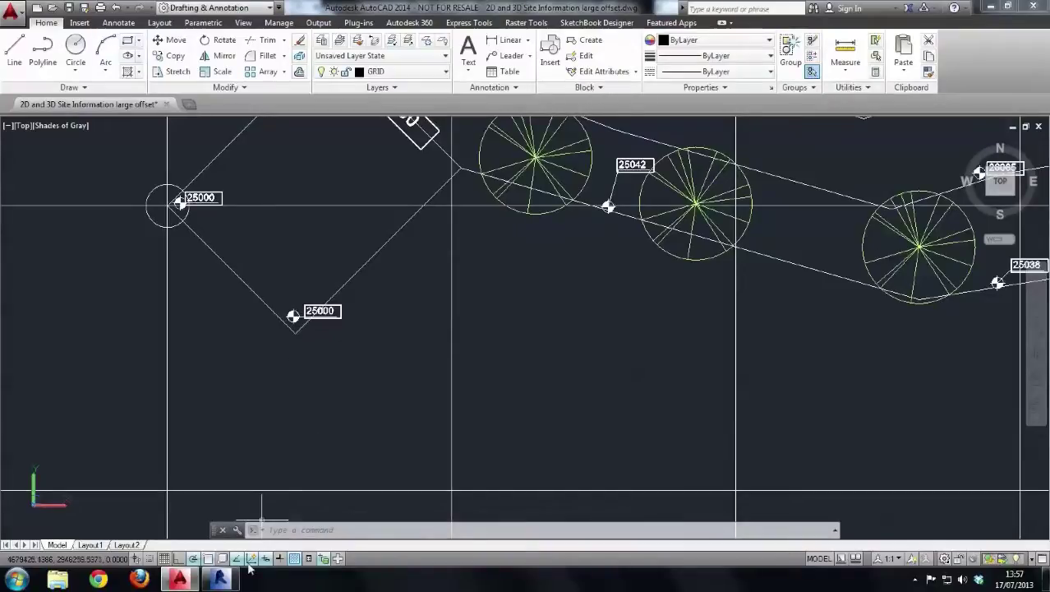
- In Revit, set the project length format to Custom rounding with a 0.0001 increment
left_click(219, 579)
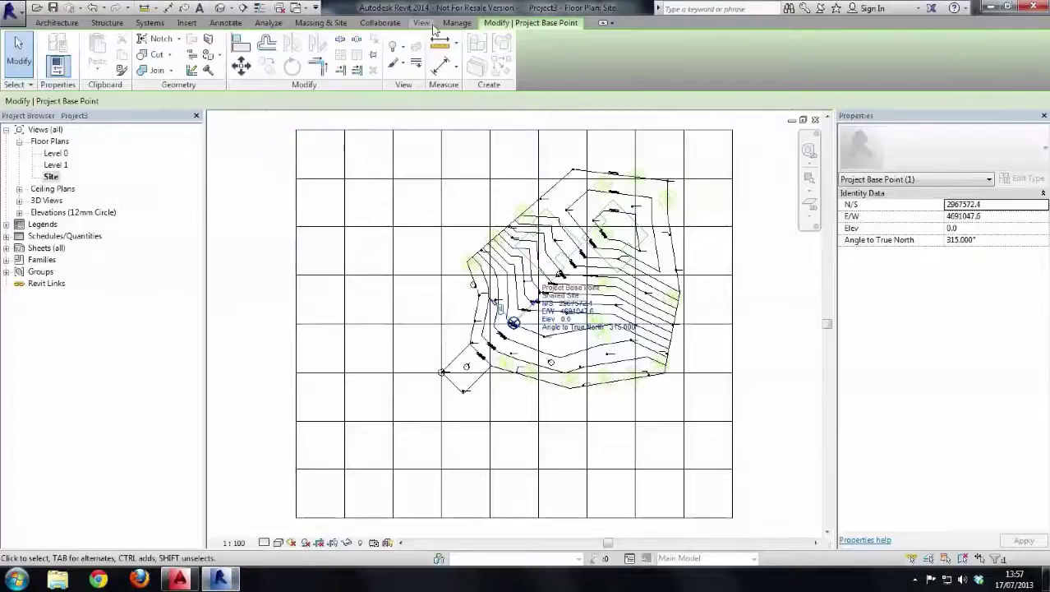
left_click(458, 23)
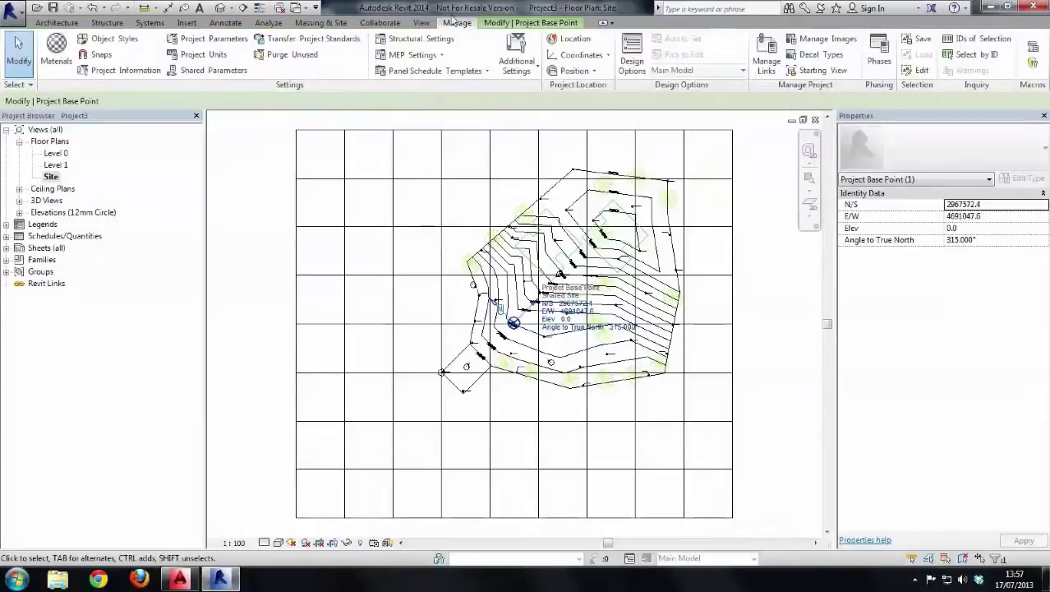
left_click(198, 55)
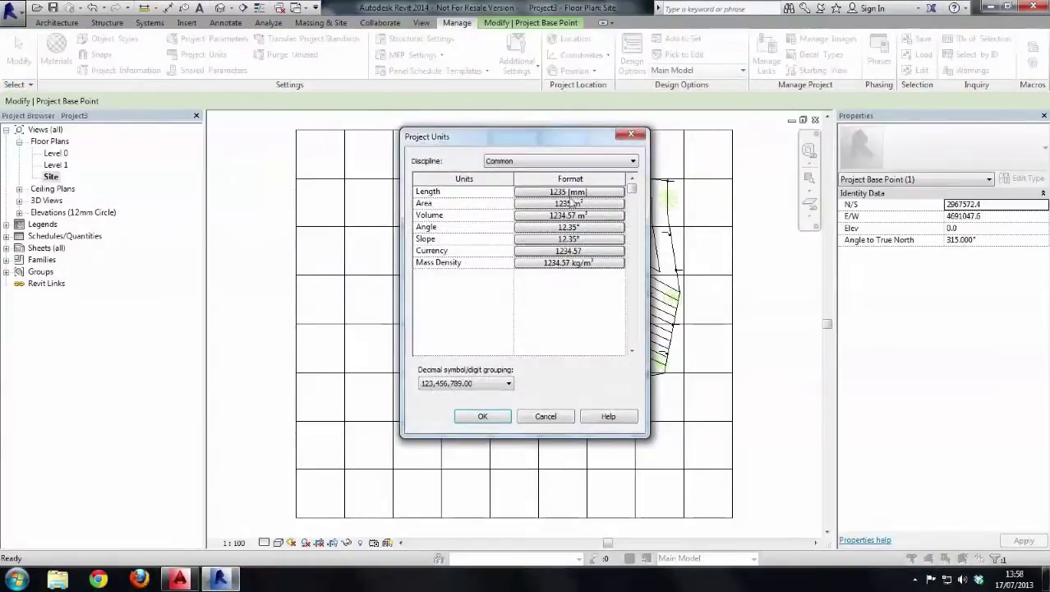
left_click(568, 192)
left_click(493, 249)
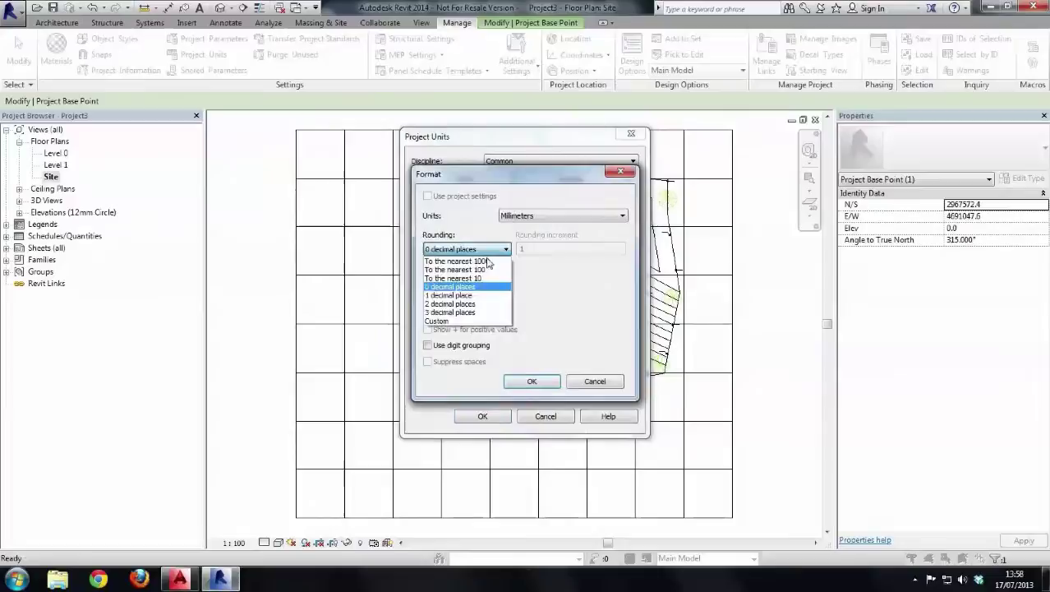
left_click(452, 312)
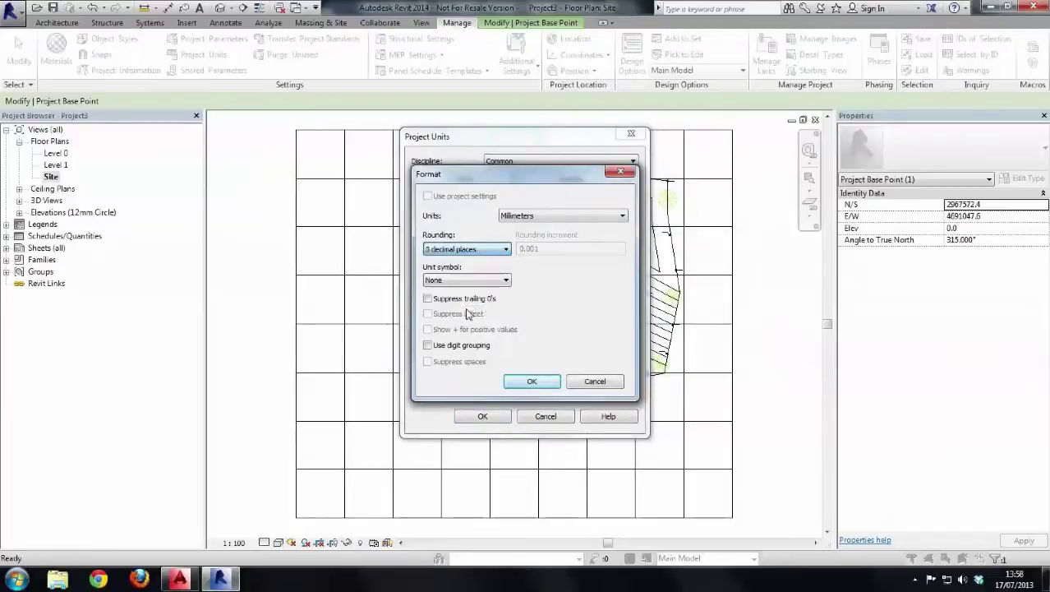
left_click(486, 251)
left_click(475, 326)
left_click(544, 248)
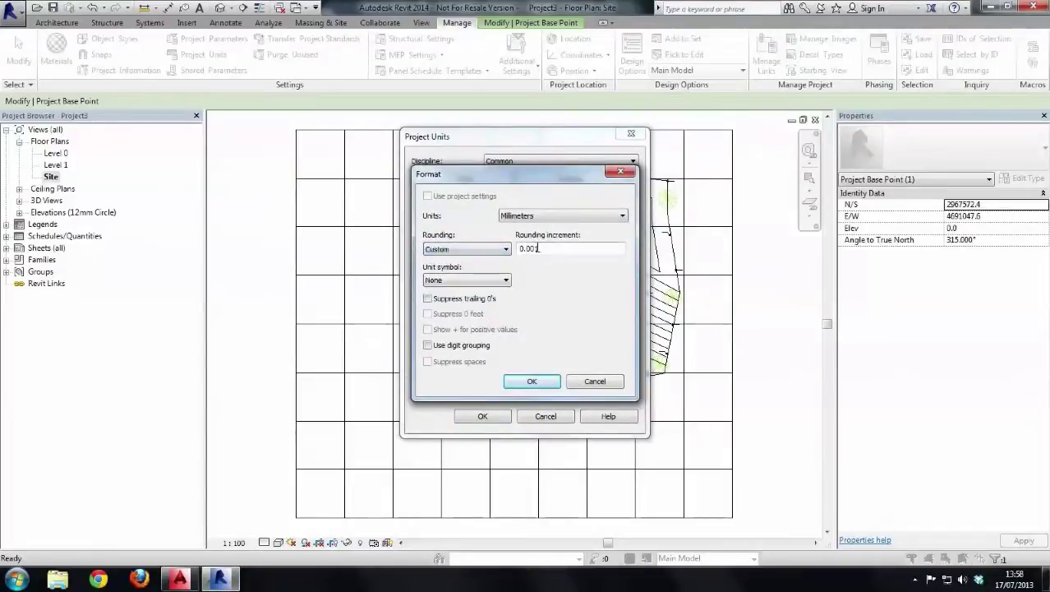
type("01")
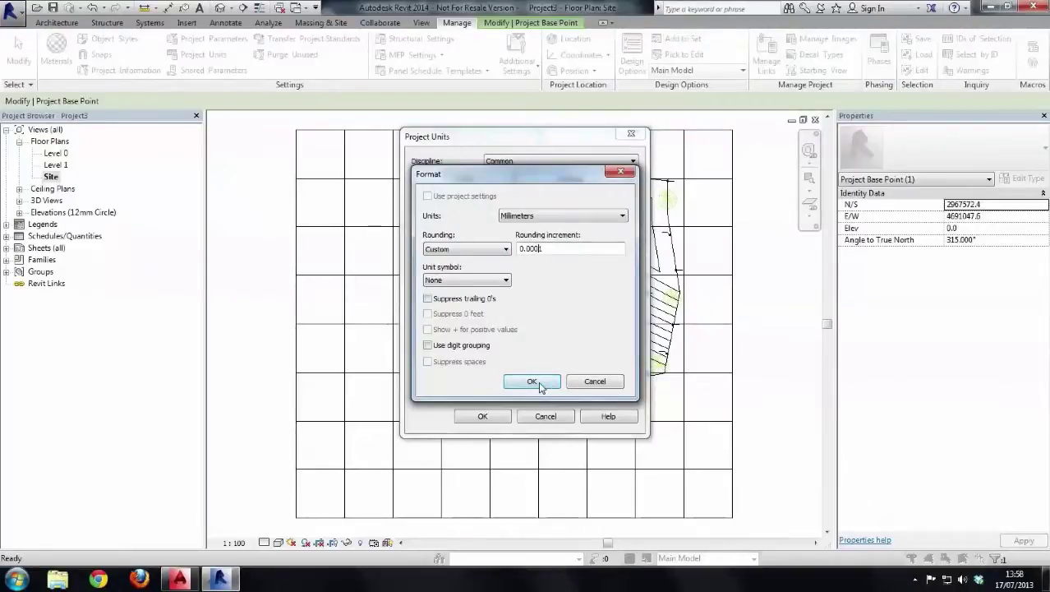
left_click(534, 381)
left_click(491, 416)
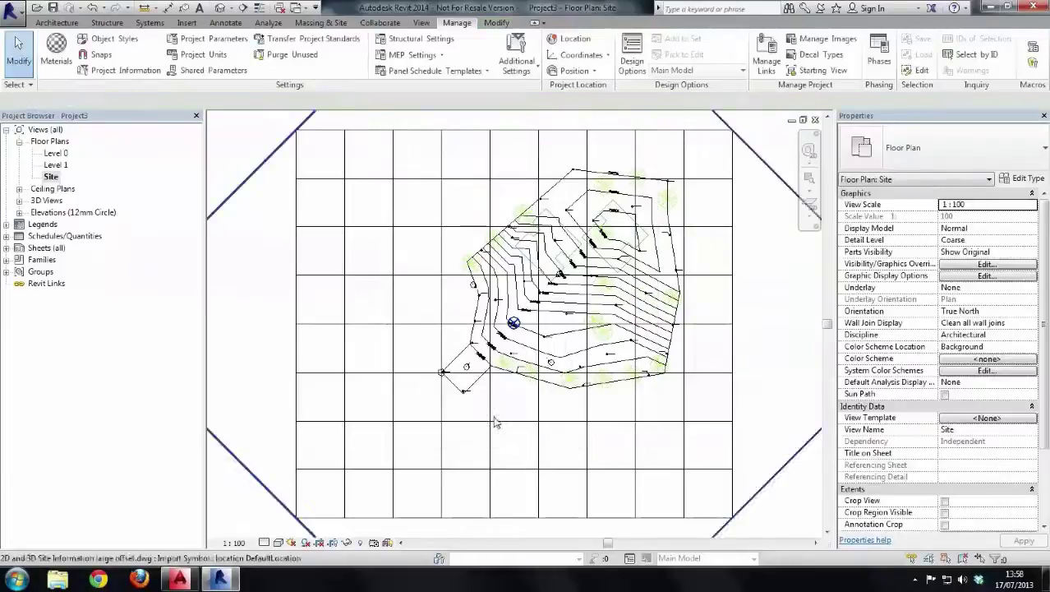
left_click(511, 325)
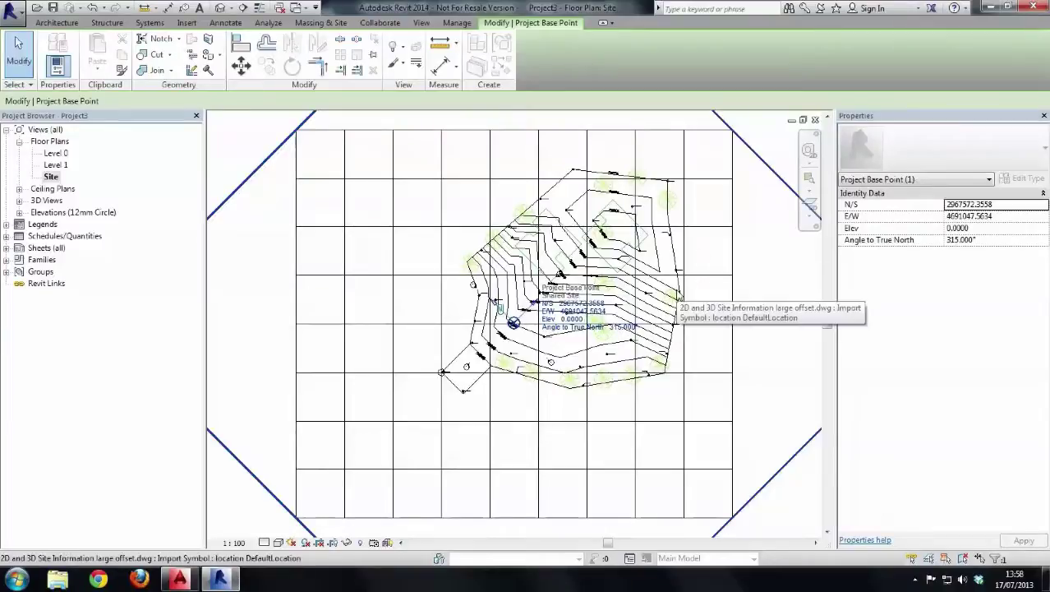
left_click(754, 267)
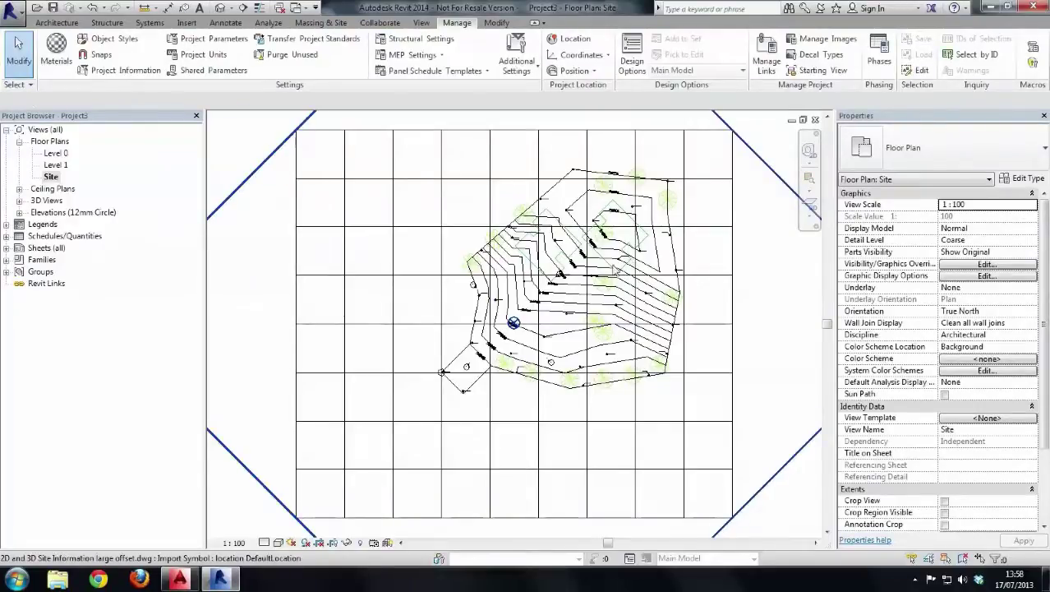
- Orient the site plan to Project North and zoom in on the outline
left_click(1032, 314)
left_click(986, 323)
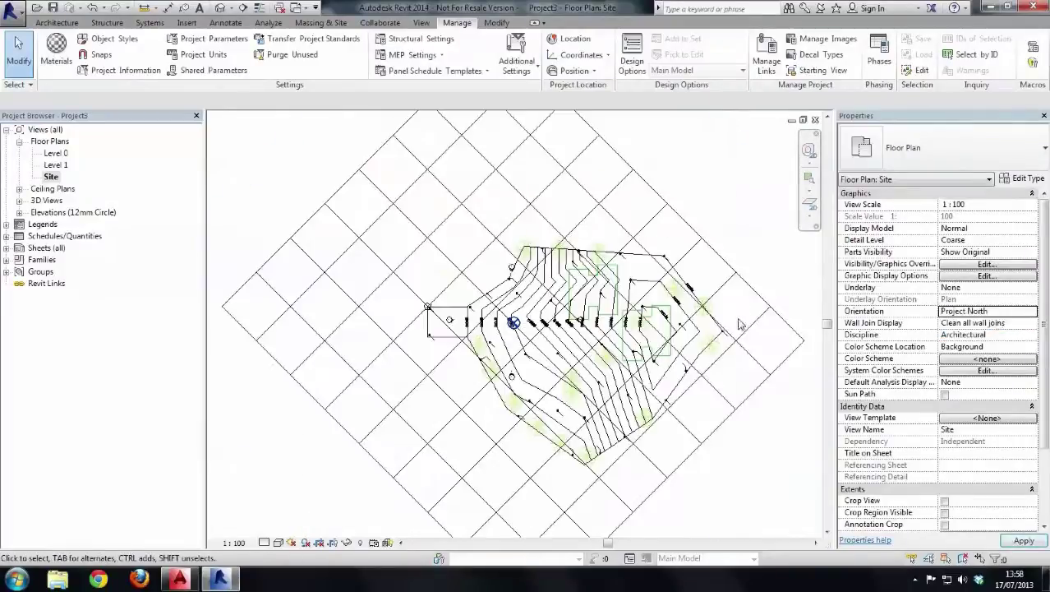
scroll(740, 345, "up", 5)
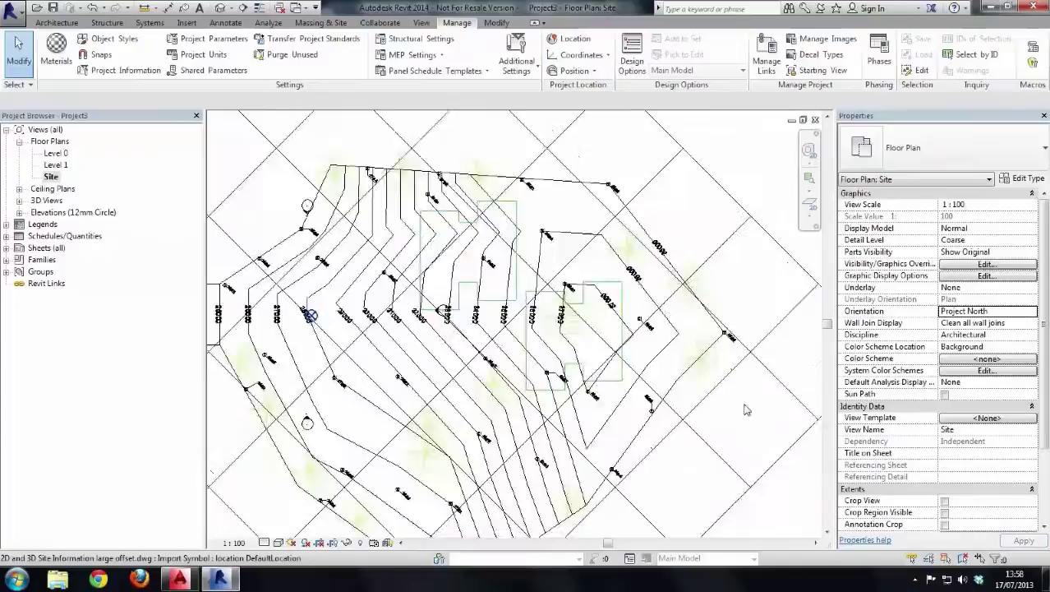
scroll(745, 409, "up", 6)
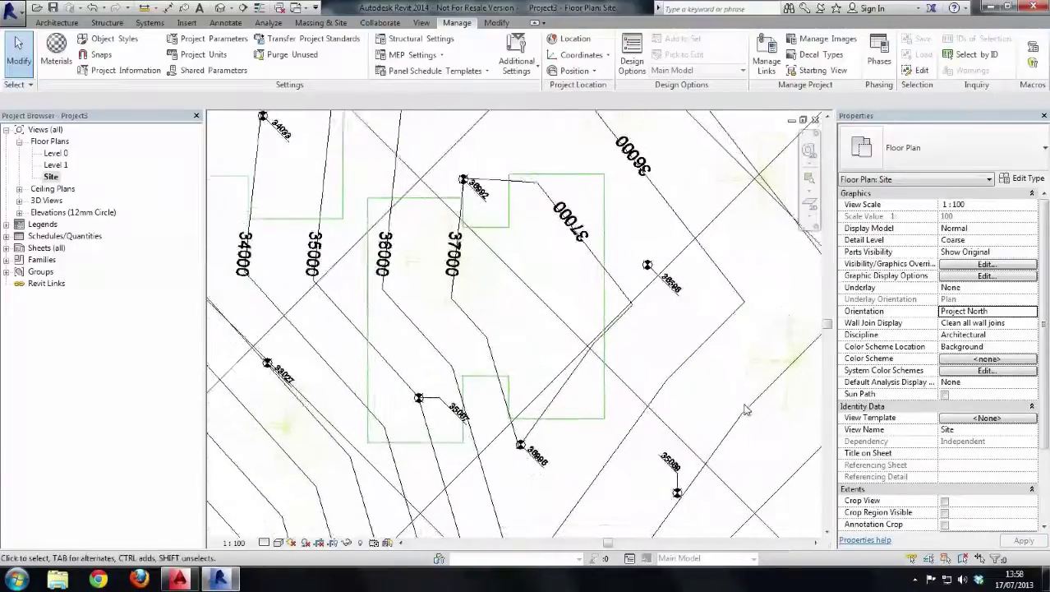
- Start the Wall tool with the location line set to Finish Face: Exterior
left_click(56, 22)
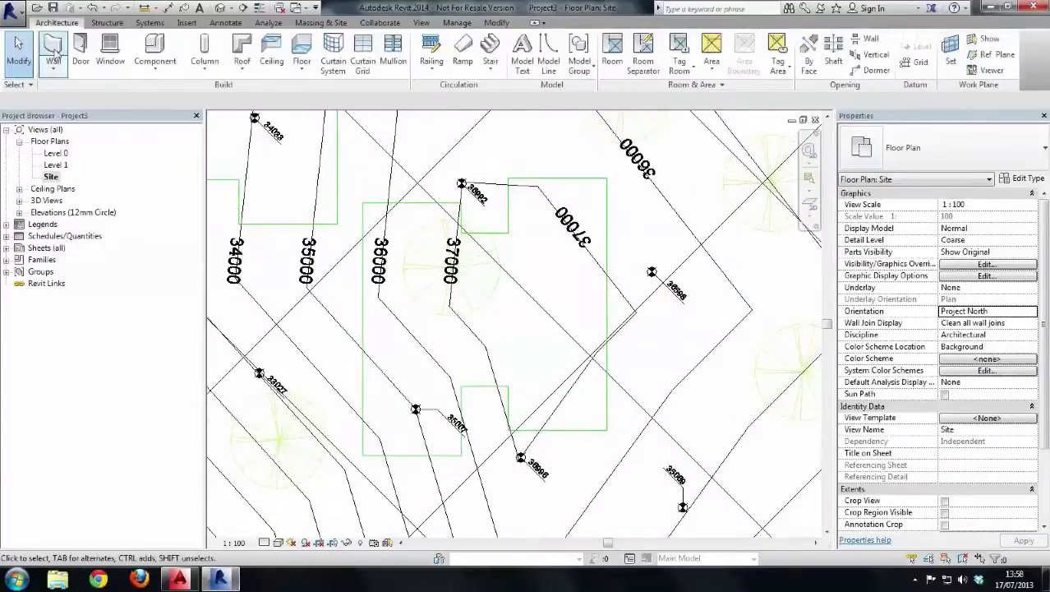
left_click(52, 51)
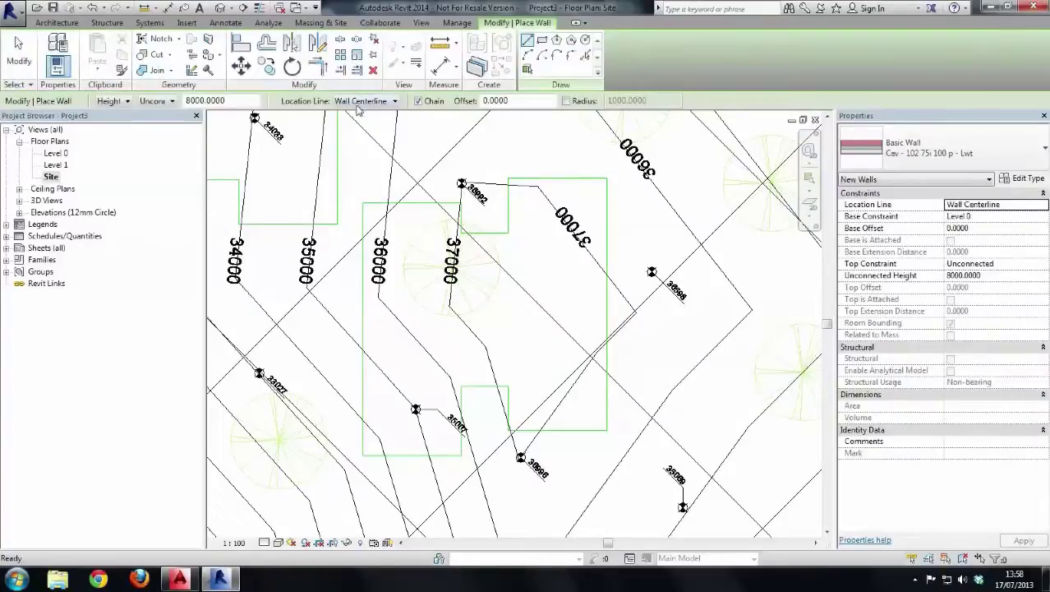
left_click(360, 101)
left_click(368, 134)
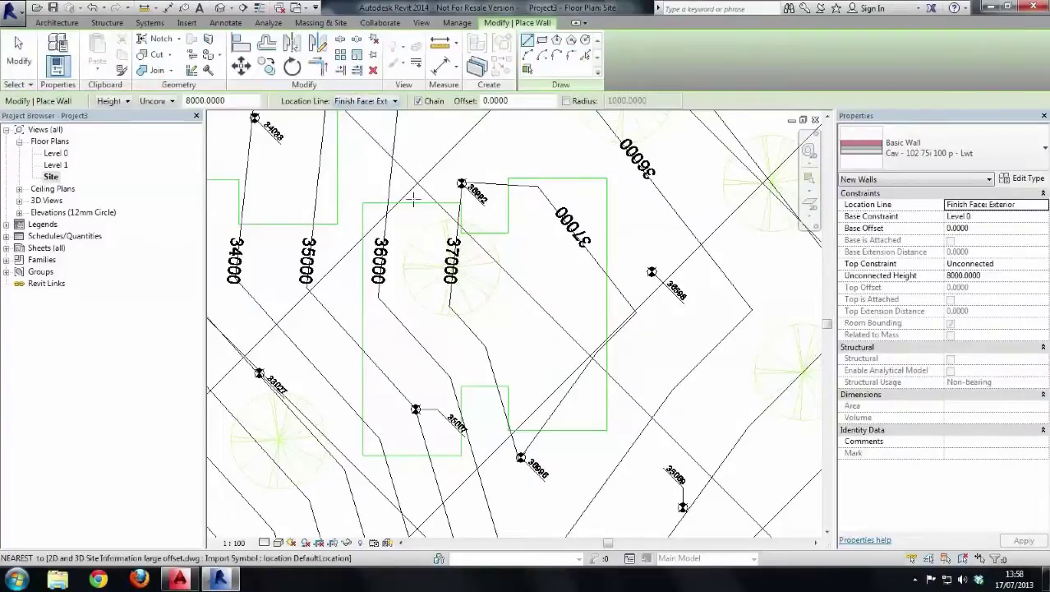
- Draw the top walls with their step and the right-side wall along the green outline
left_click(362, 203)
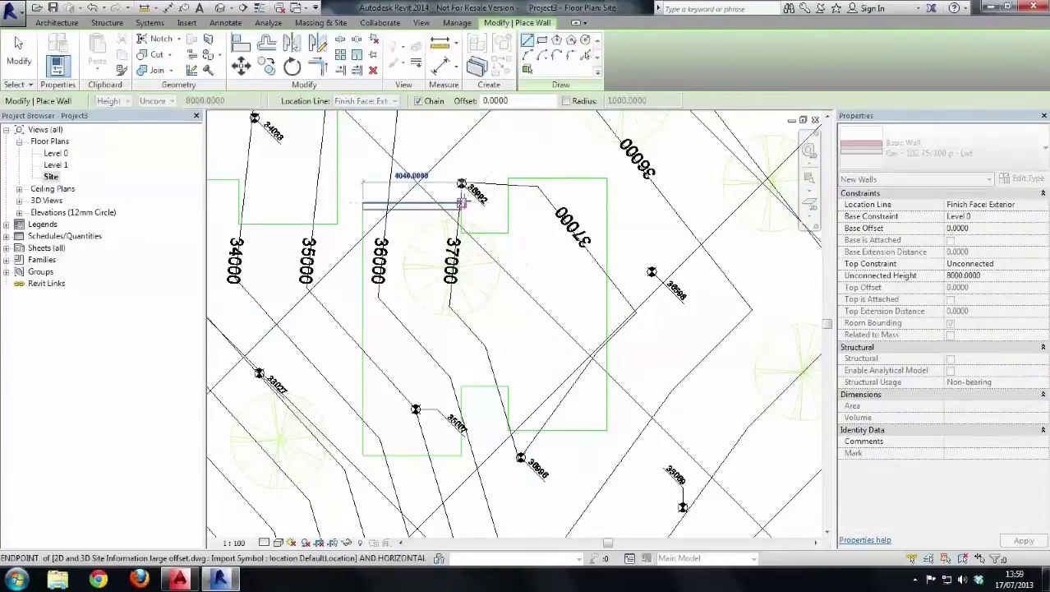
left_click(459, 203)
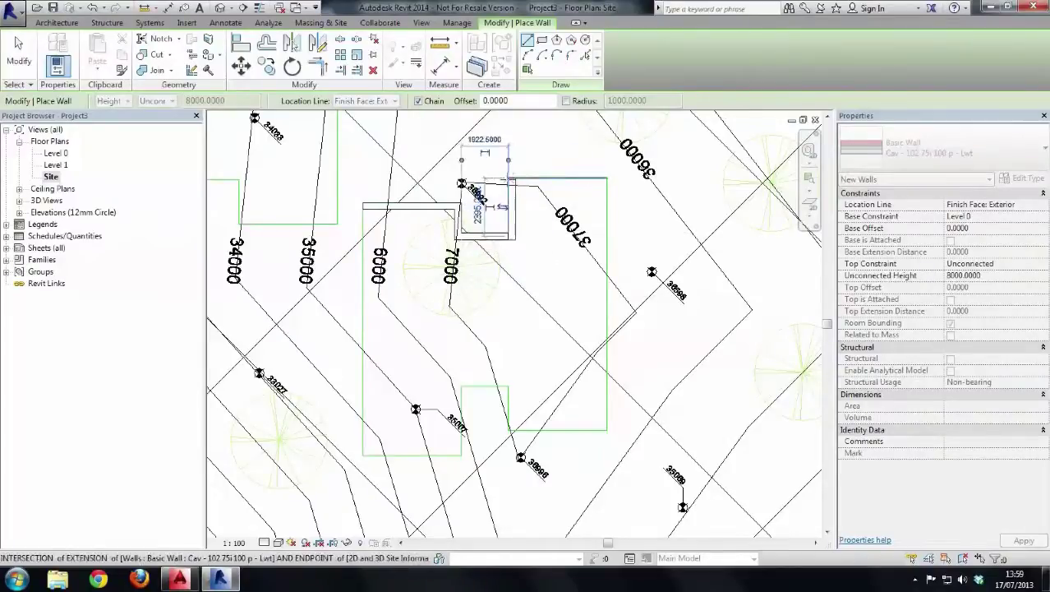
left_click(511, 179)
left_click(607, 179)
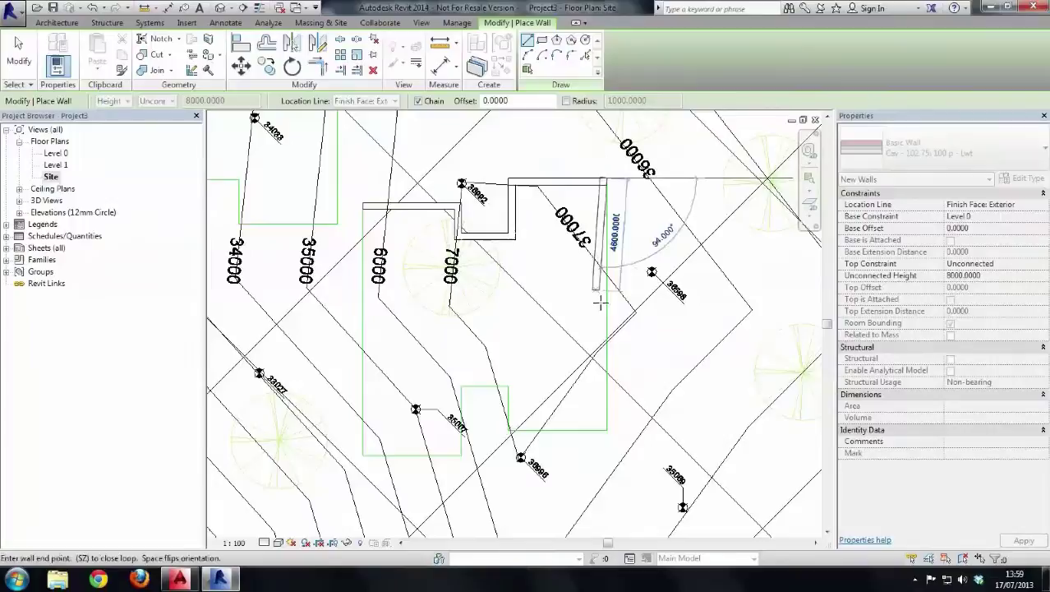
left_click(606, 428)
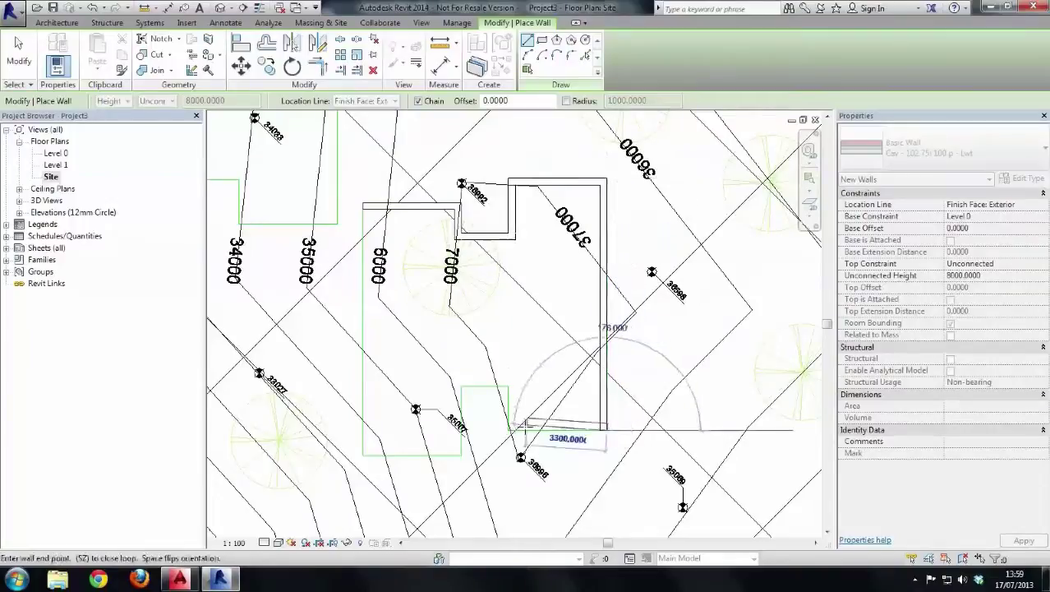
- Draw the bottom notch walls and the left wall to close the outline, then finish
left_click(509, 425)
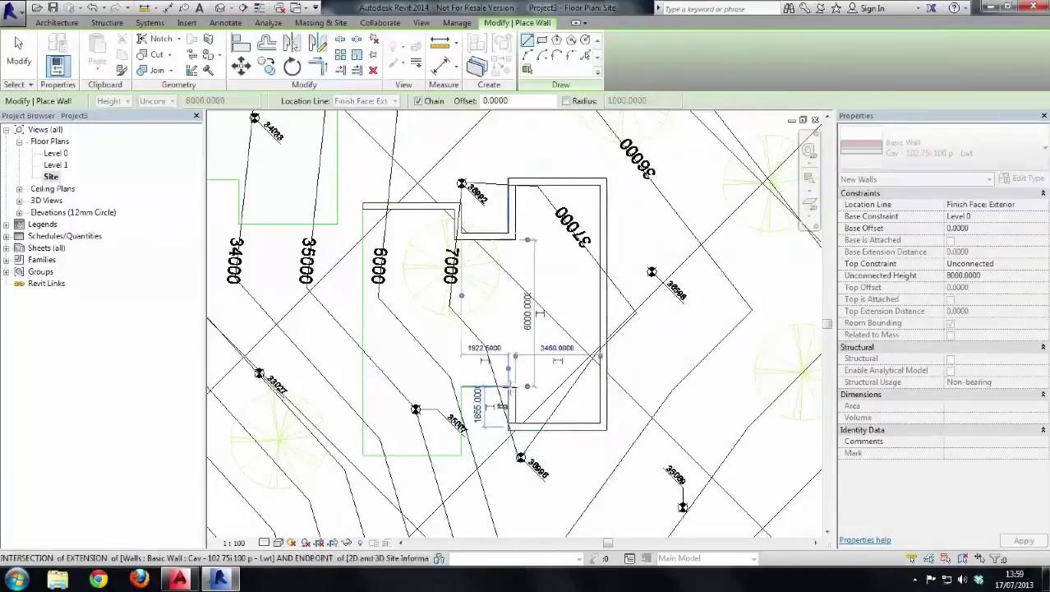
left_click(510, 382)
left_click(458, 382)
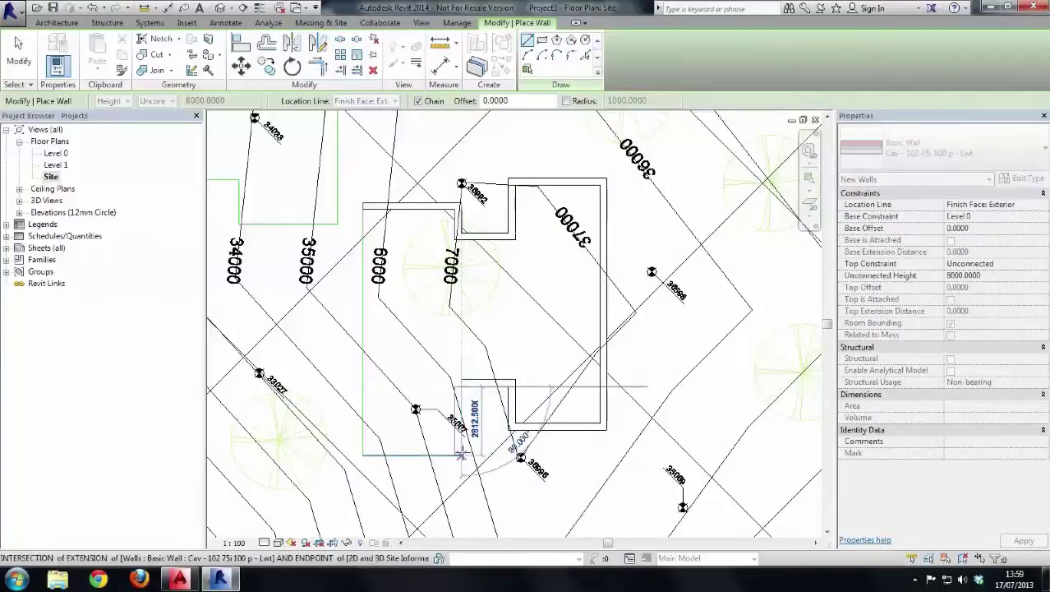
left_click(458, 453)
left_click(367, 452)
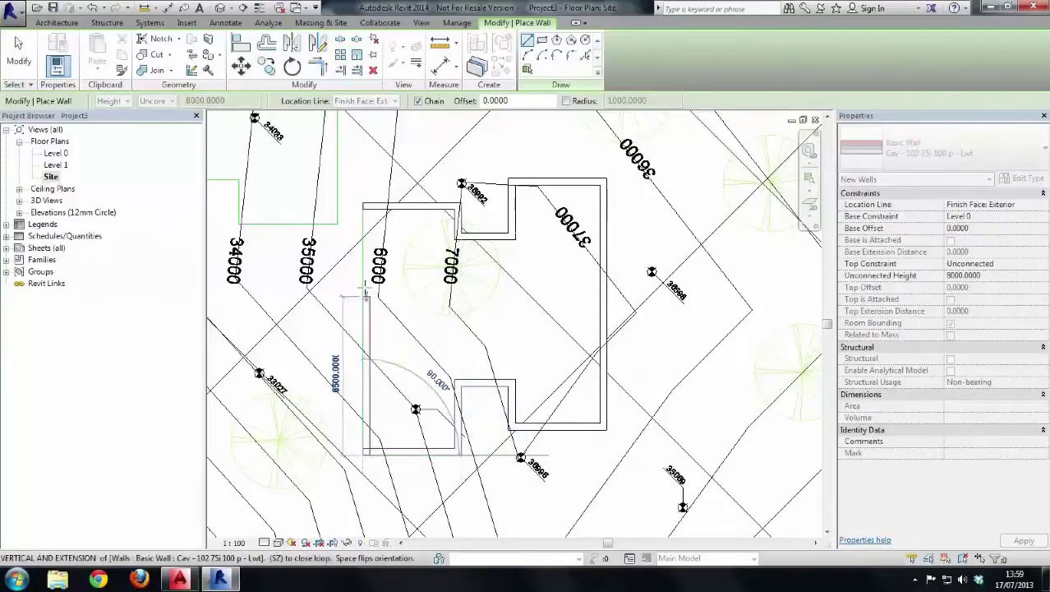
left_click(365, 204)
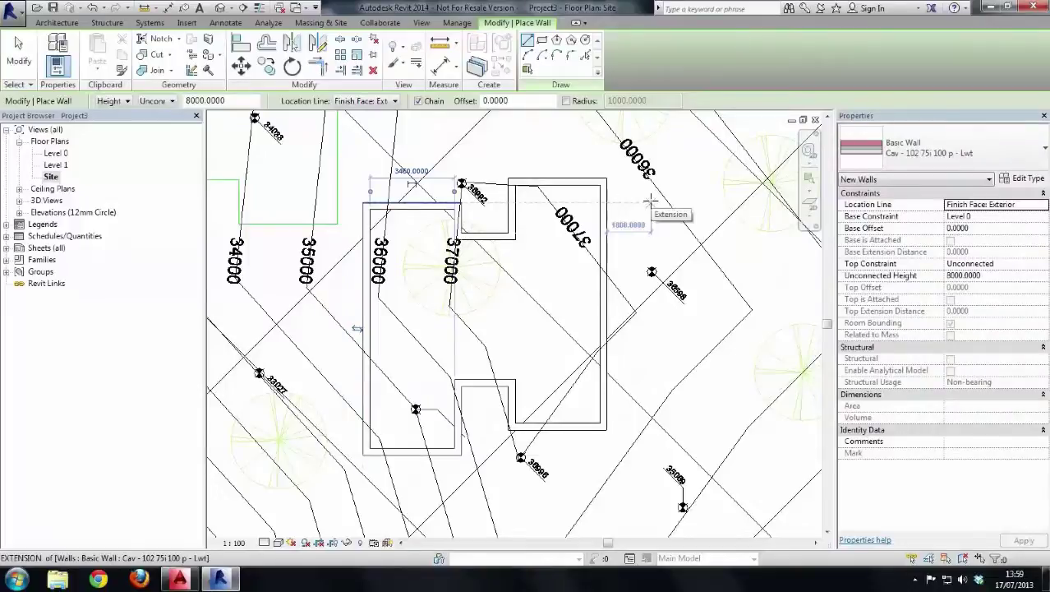
key("Escape")
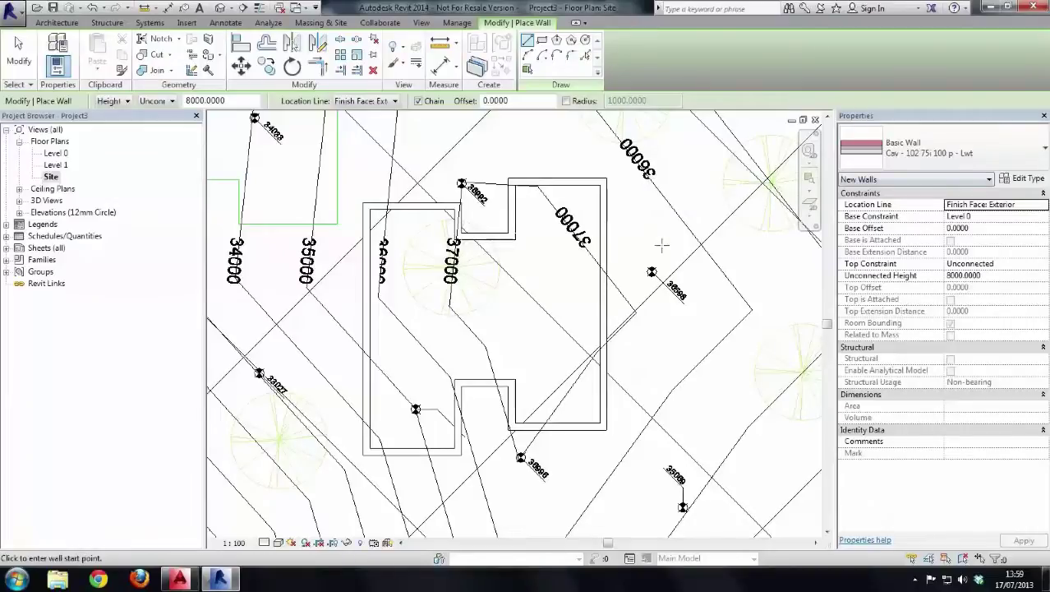
left_click(16, 59)
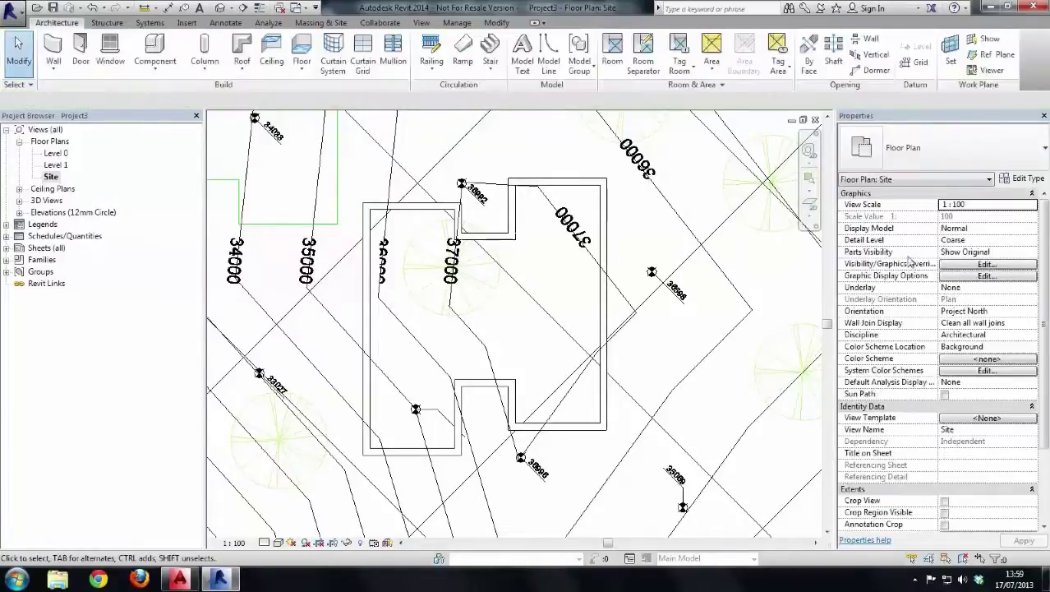
- Toggle the Site plan between Project North and True North, zoom to fit, and finish on True North
left_click(1028, 310)
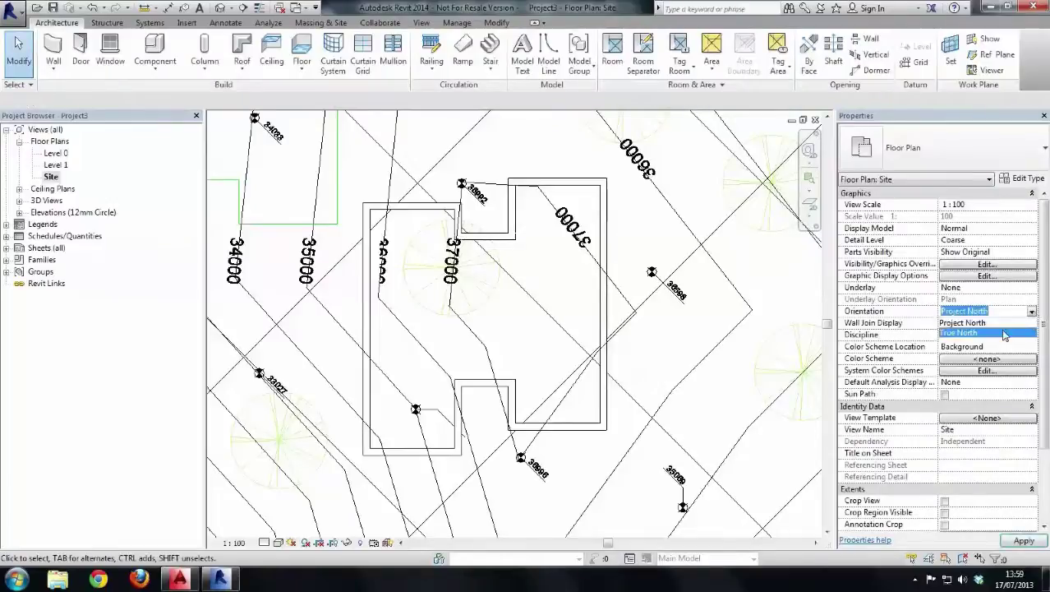
left_click(970, 330)
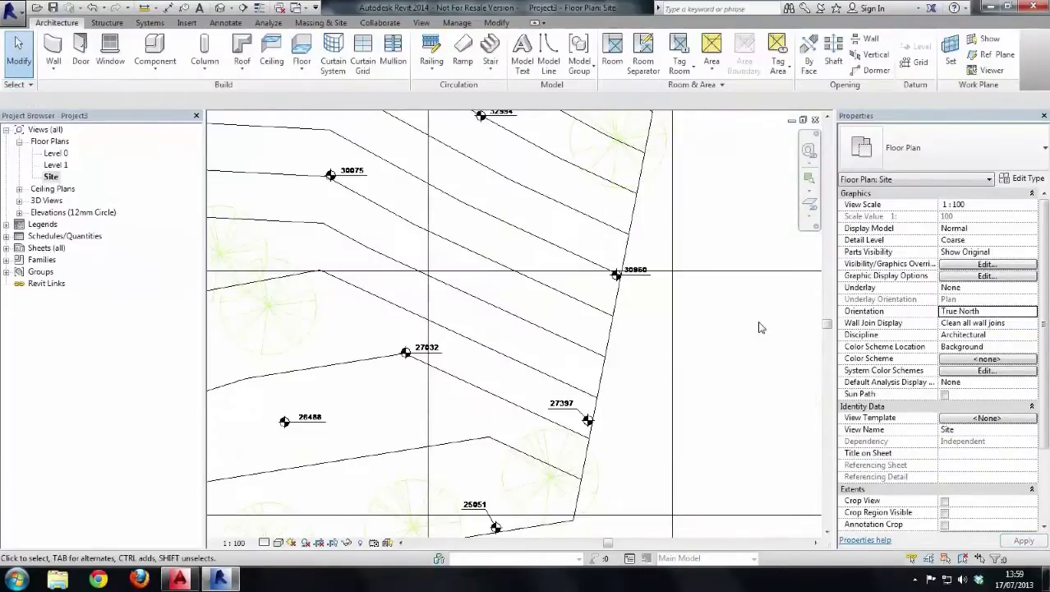
key("z")
key("f")
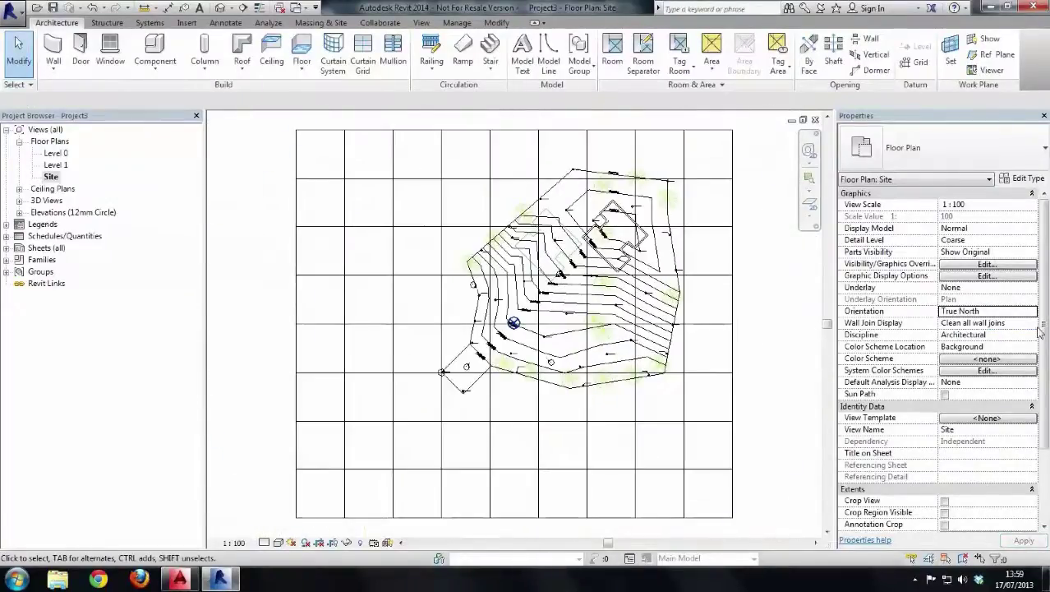
left_click(1031, 310)
left_click(1011, 331)
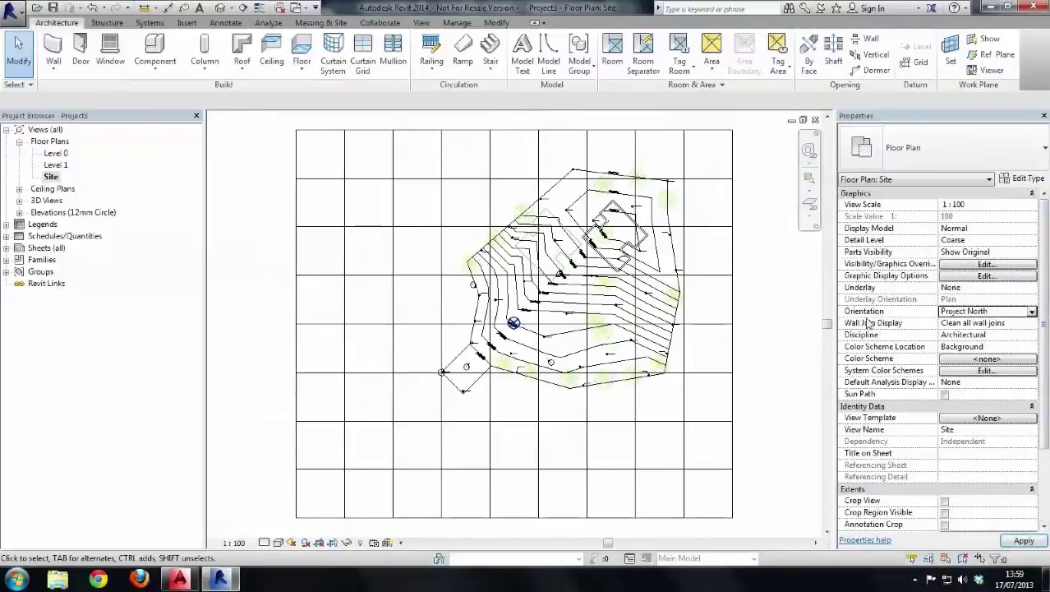
left_click(1032, 311)
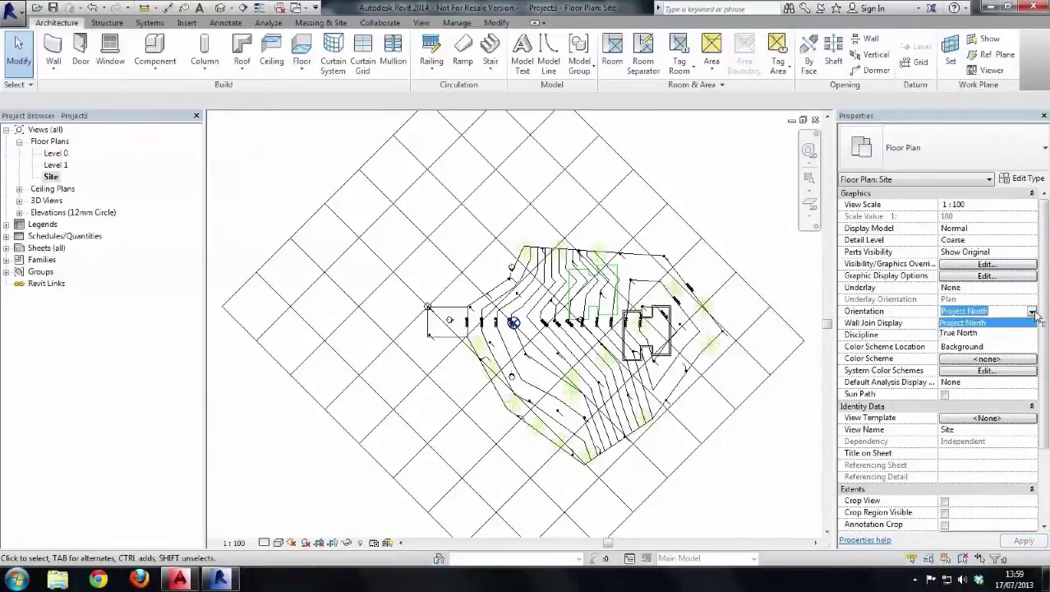
left_click(990, 333)
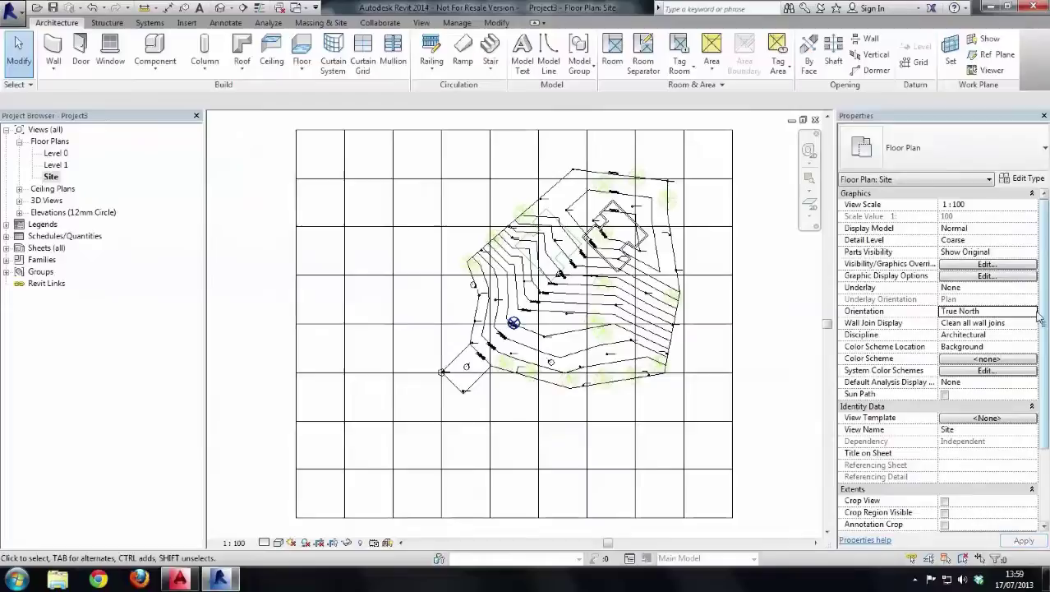
left_click(1032, 311)
left_click(986, 322)
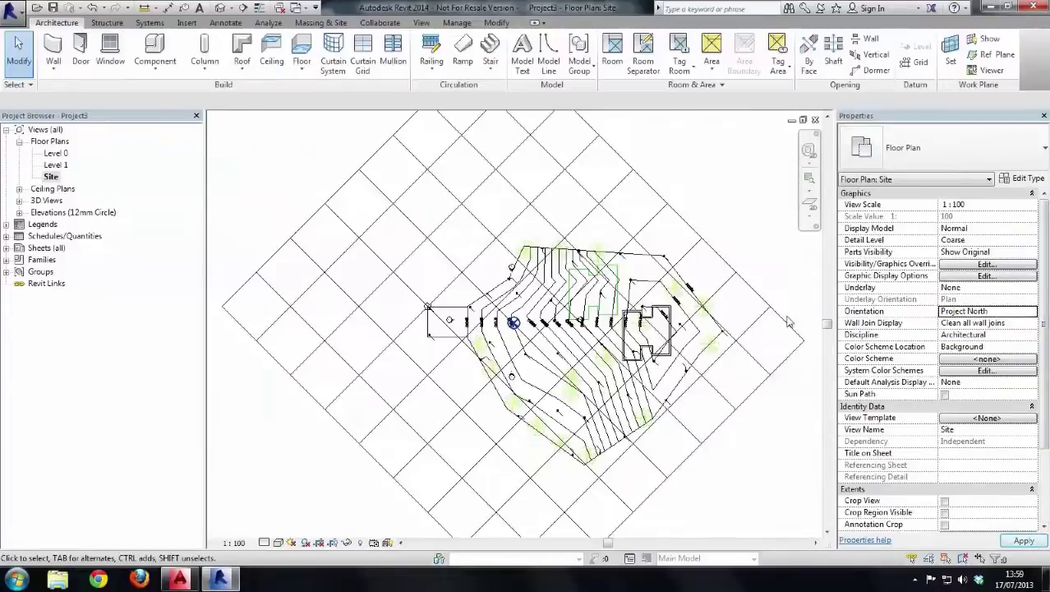
left_click(1031, 311)
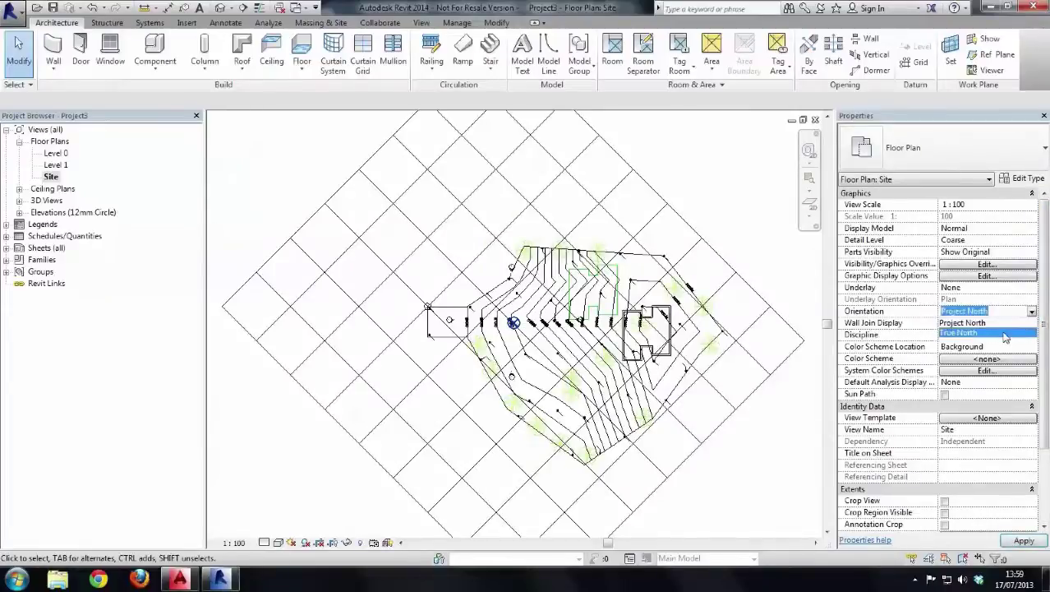
left_click(995, 333)
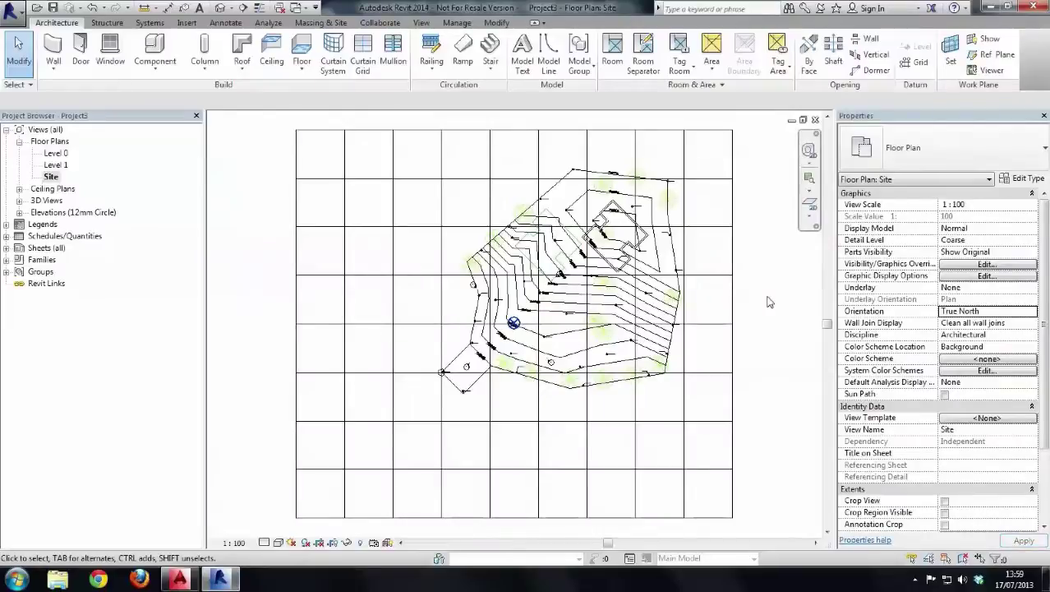
- Zoom in on the building among the 31000–37000 contours
scroll(767, 302, "up", 4)
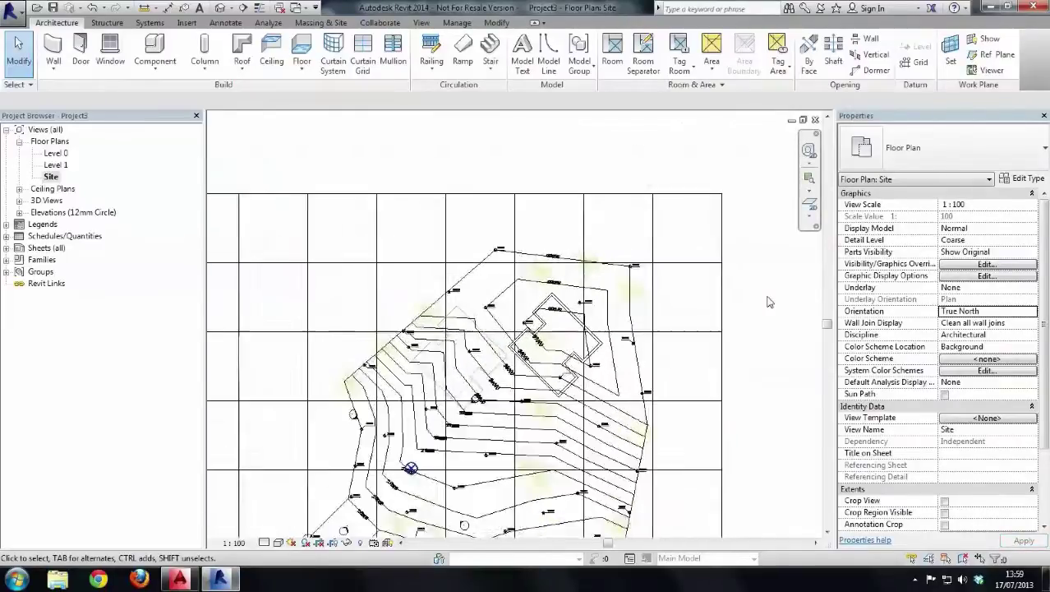
scroll(767, 301, "up", 3)
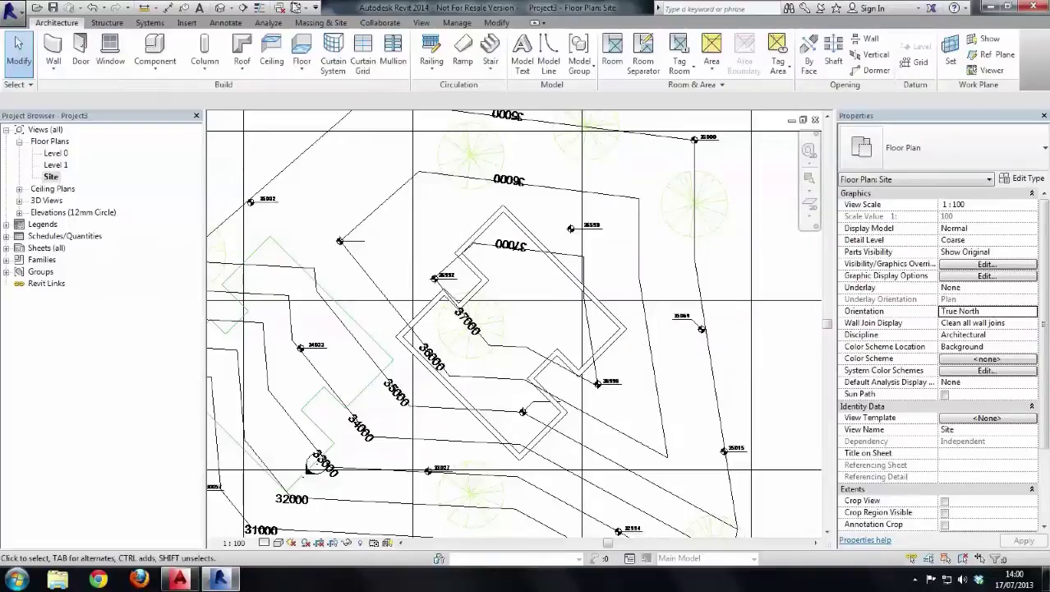
- Place a spot coordinate on the outer wall reading N 2985640.1753, E 4718744.0435
left_click(222, 24)
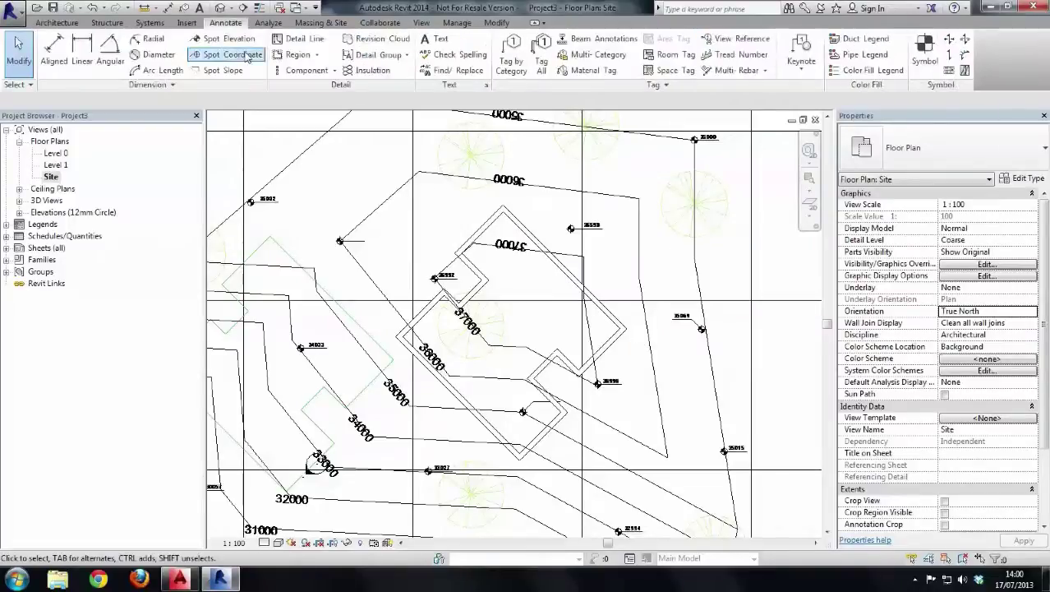
left_click(240, 54)
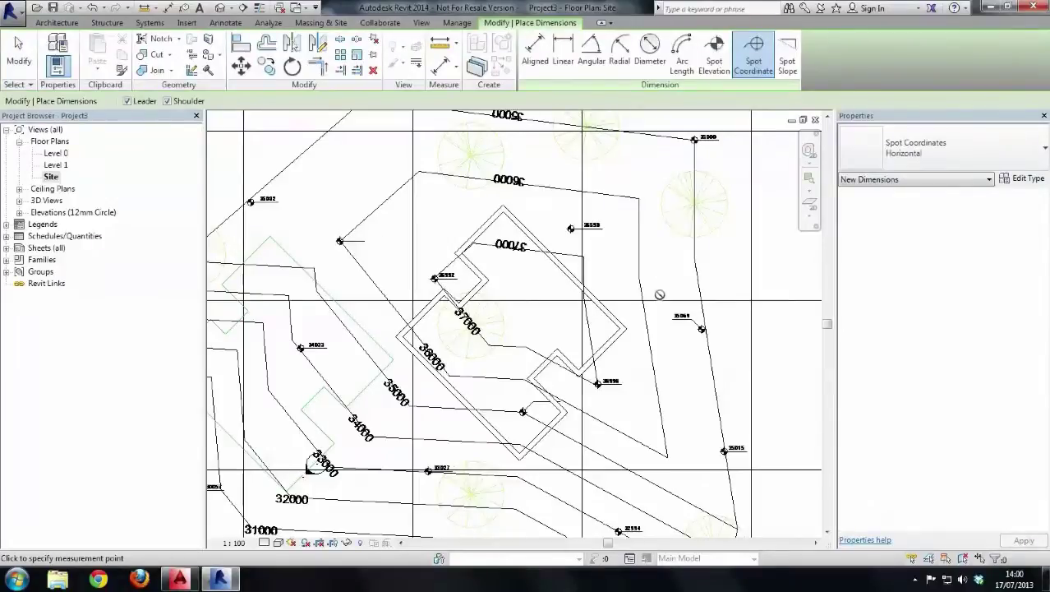
left_click(625, 326)
left_click(664, 280)
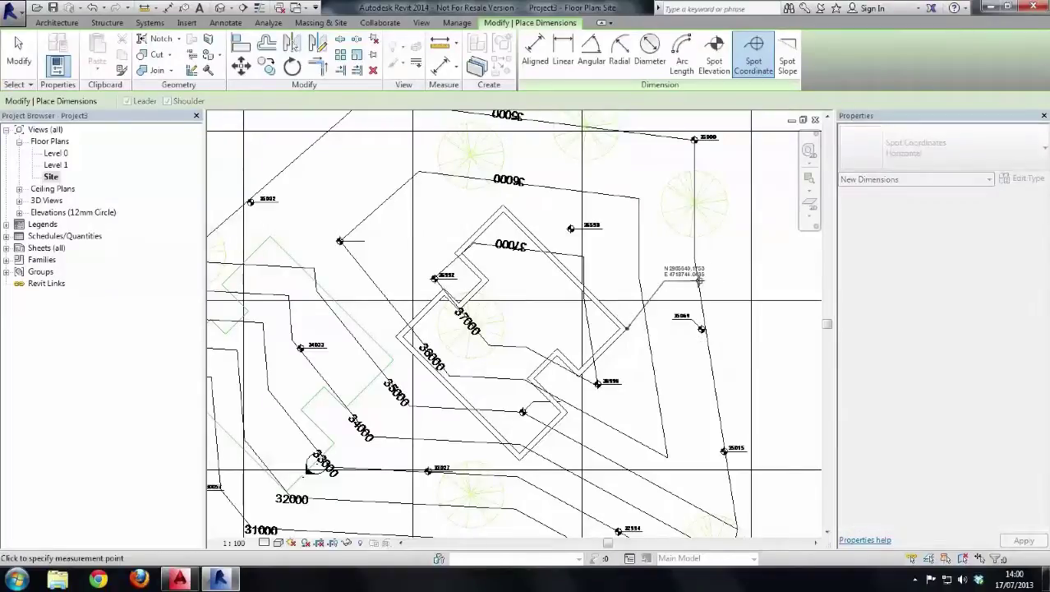
left_click(713, 280)
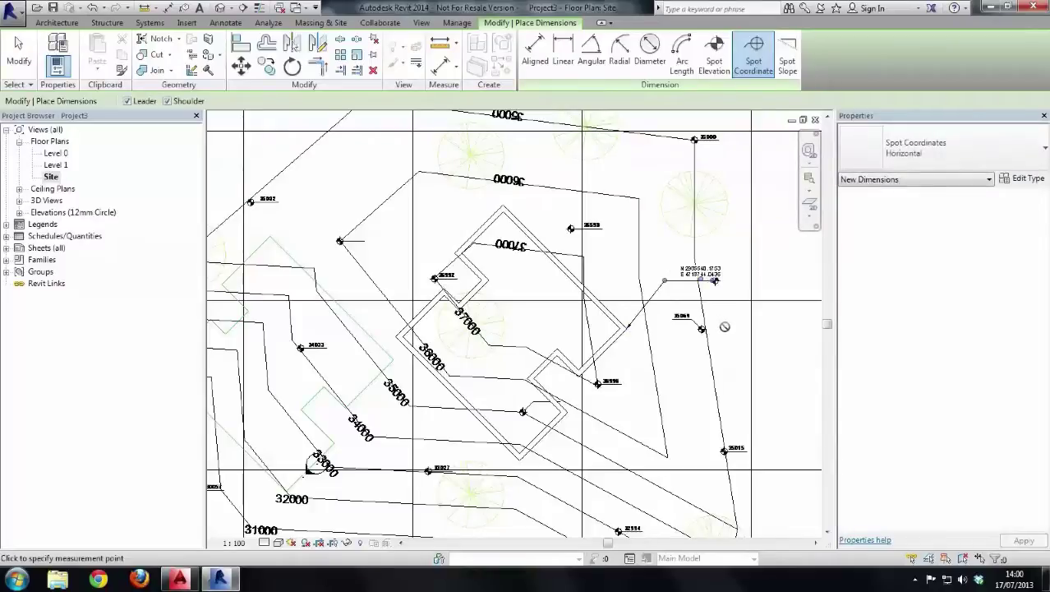
scroll(725, 327, "up", 5)
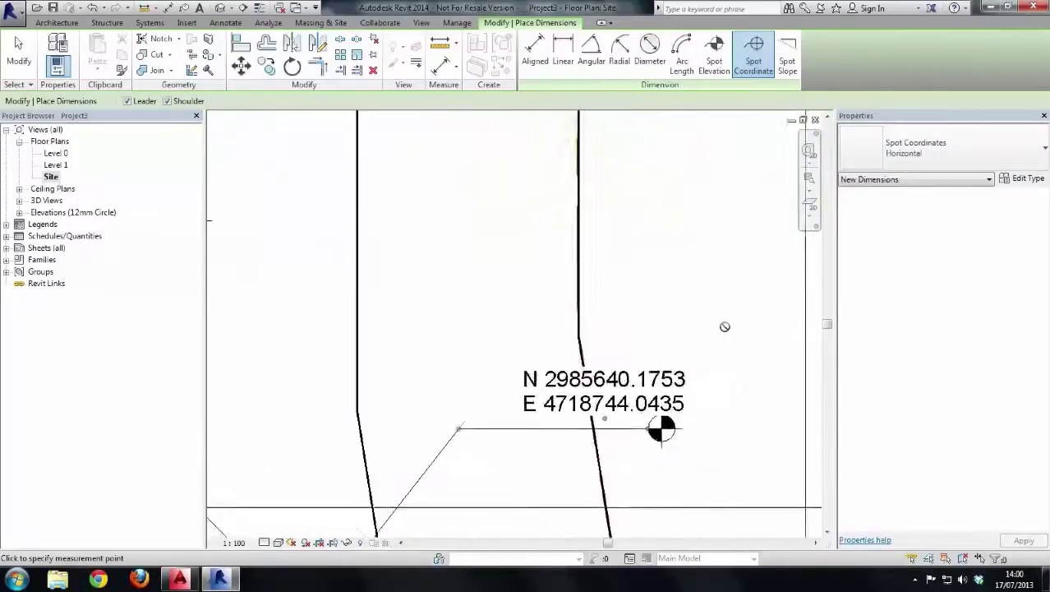
scroll(725, 326, "up", 1)
scroll(637, 365, "down", 6)
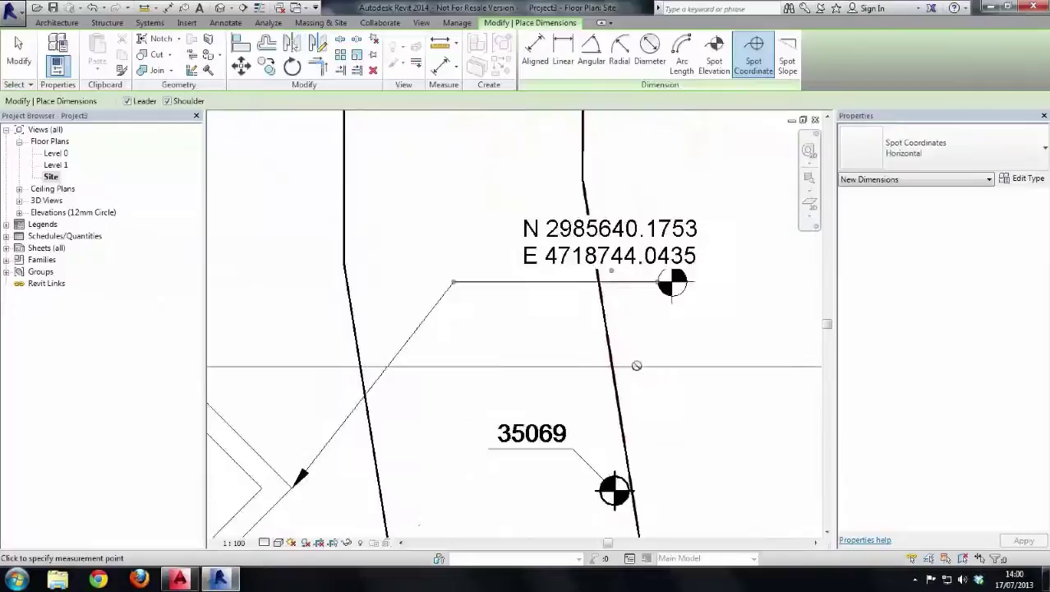
scroll(408, 453, "down", 6)
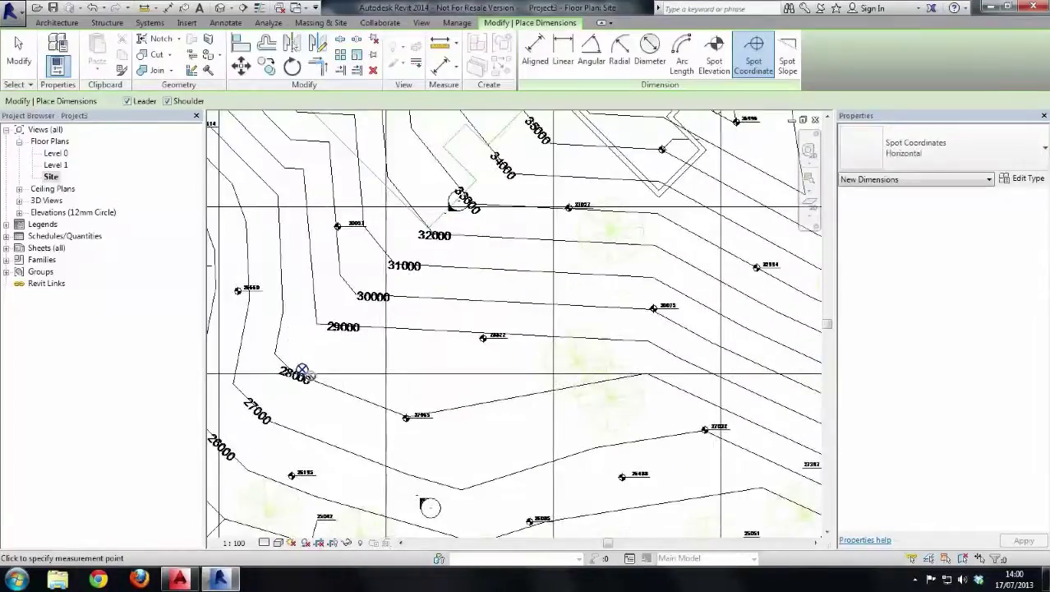
scroll(313, 374, "up", 2)
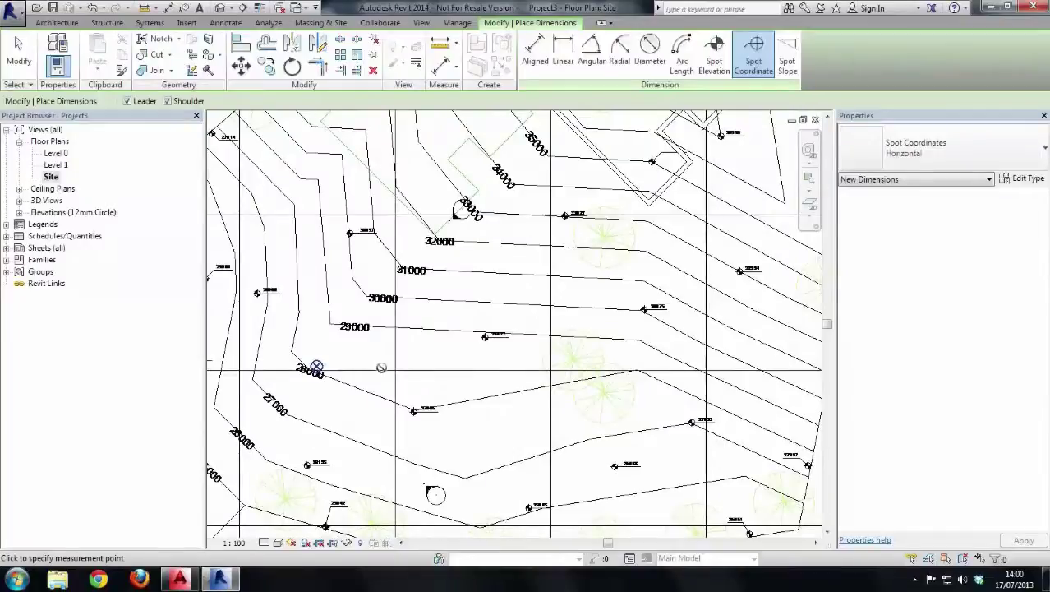
scroll(381, 367, "down", 2)
scroll(379, 366, "up", 5)
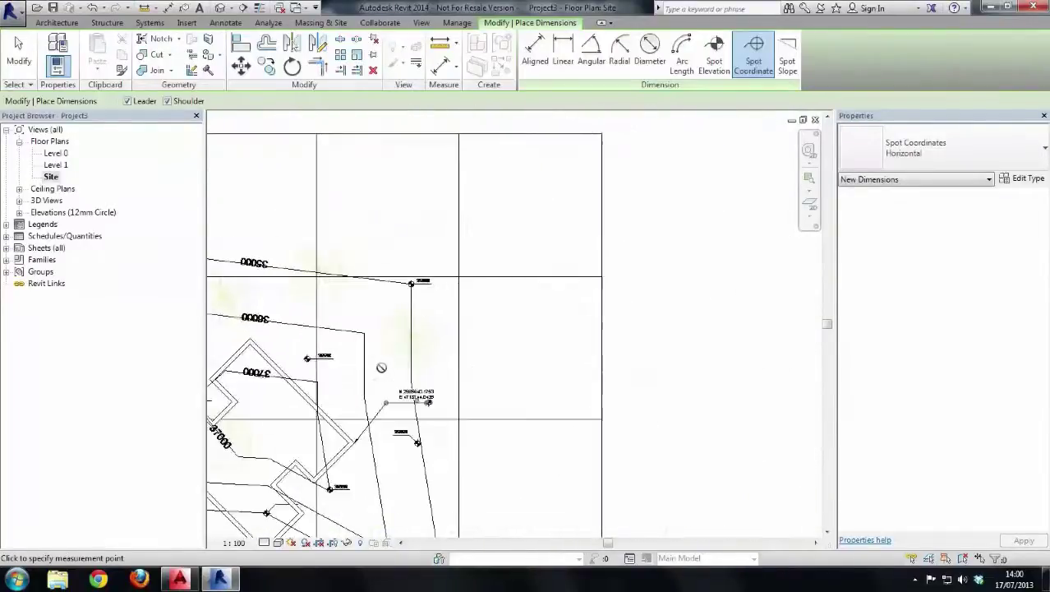
middle_click_drag(373, 400, 470, 290)
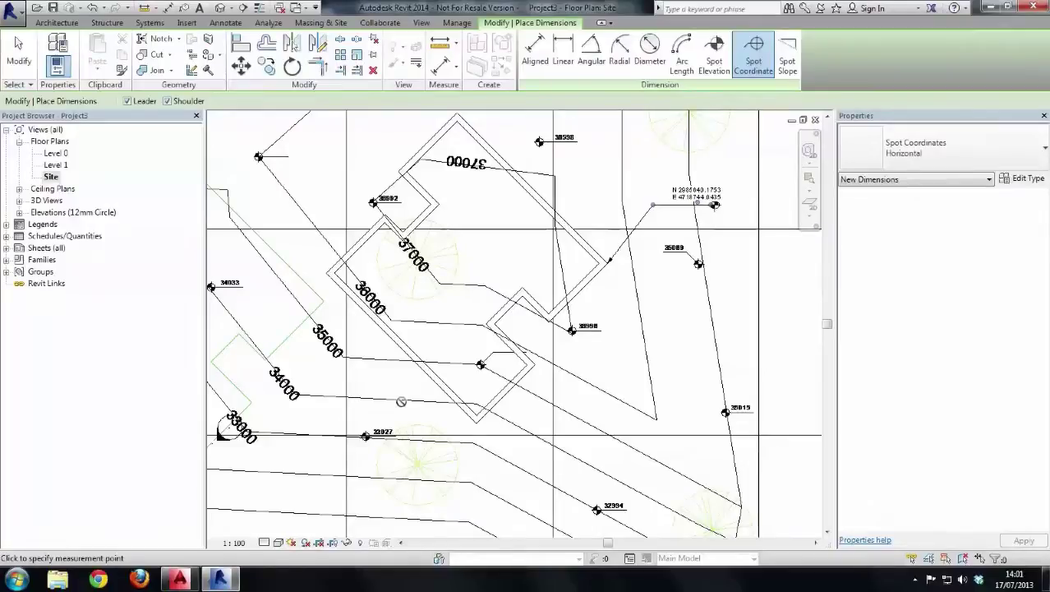
middle_click_drag(401, 401, 391, 437)
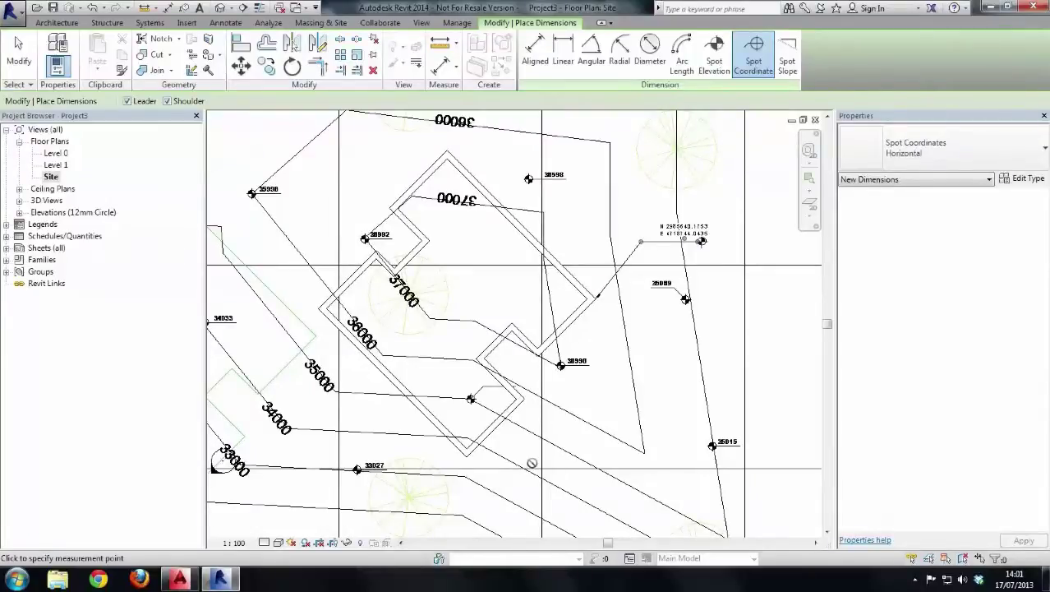
- Move the clipped project base point onto the building's lower wall corner
key("Escape")
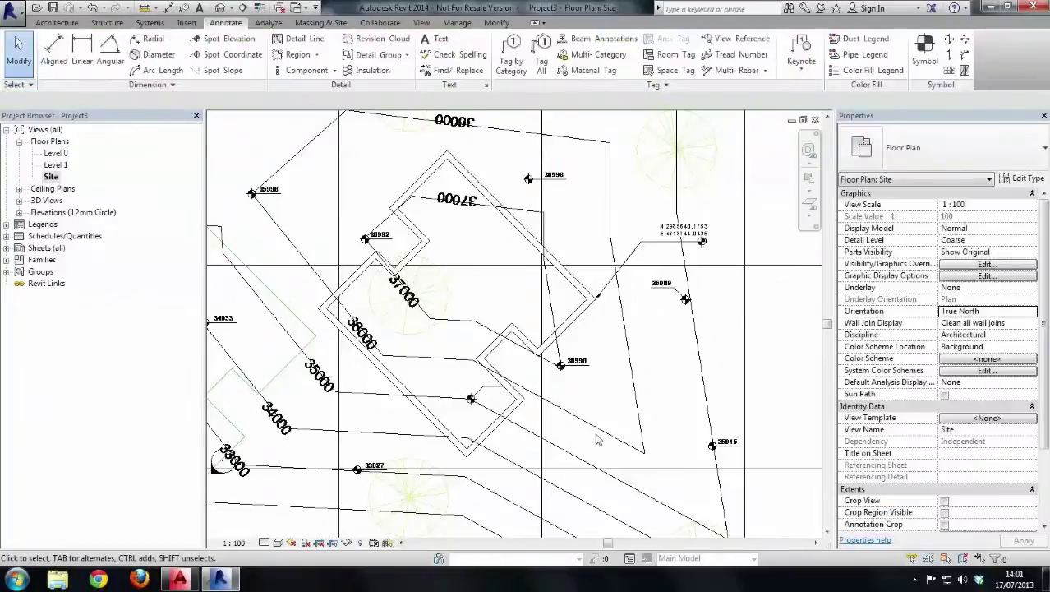
middle_click_drag(598, 440, 781, 296)
scroll(552, 121, "down", 3)
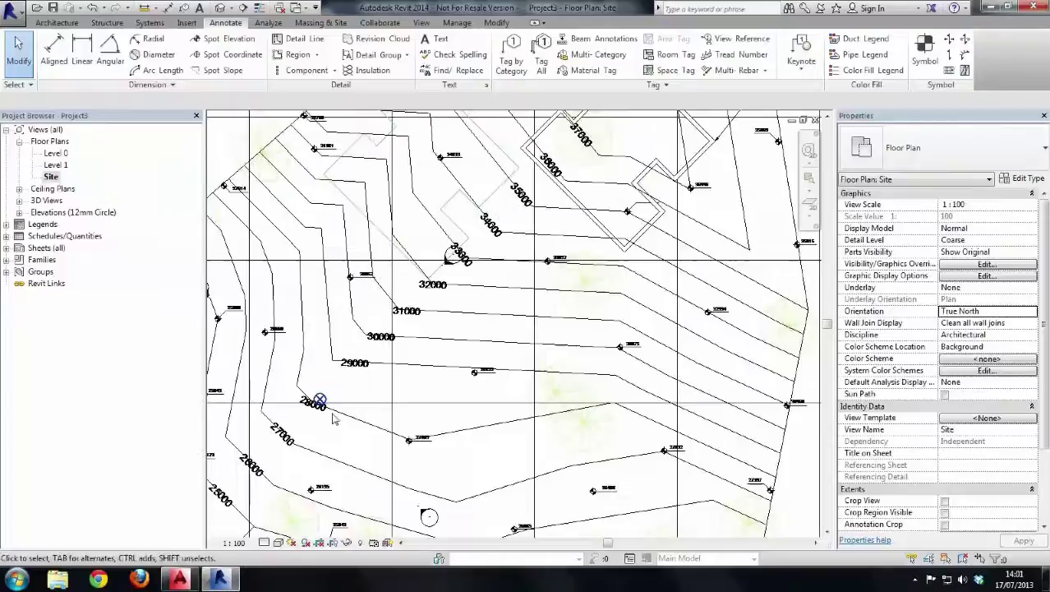
scroll(319, 401, "down", 1)
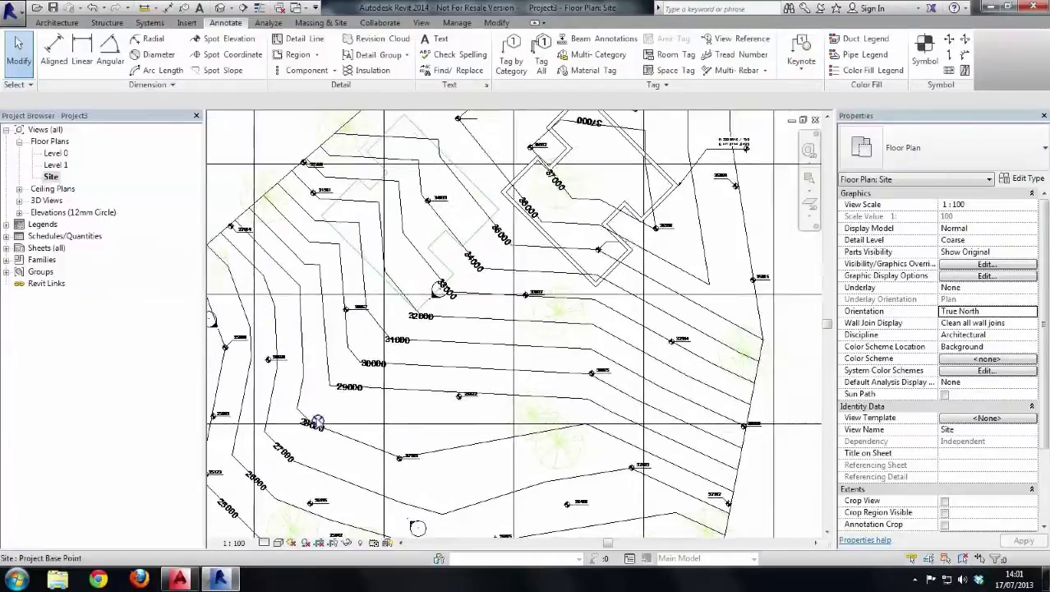
left_click(315, 419)
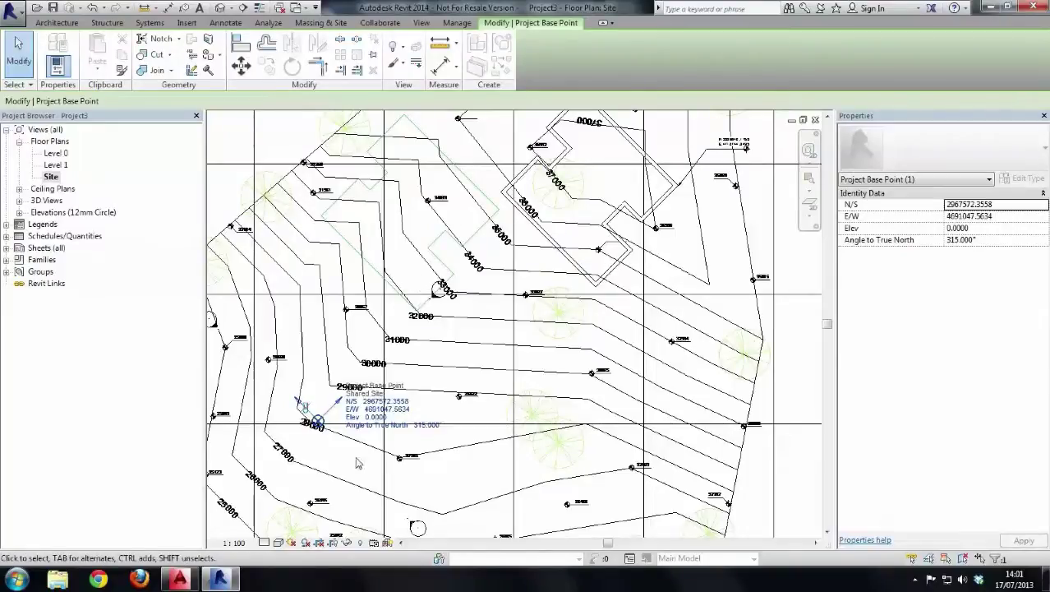
left_click(241, 65)
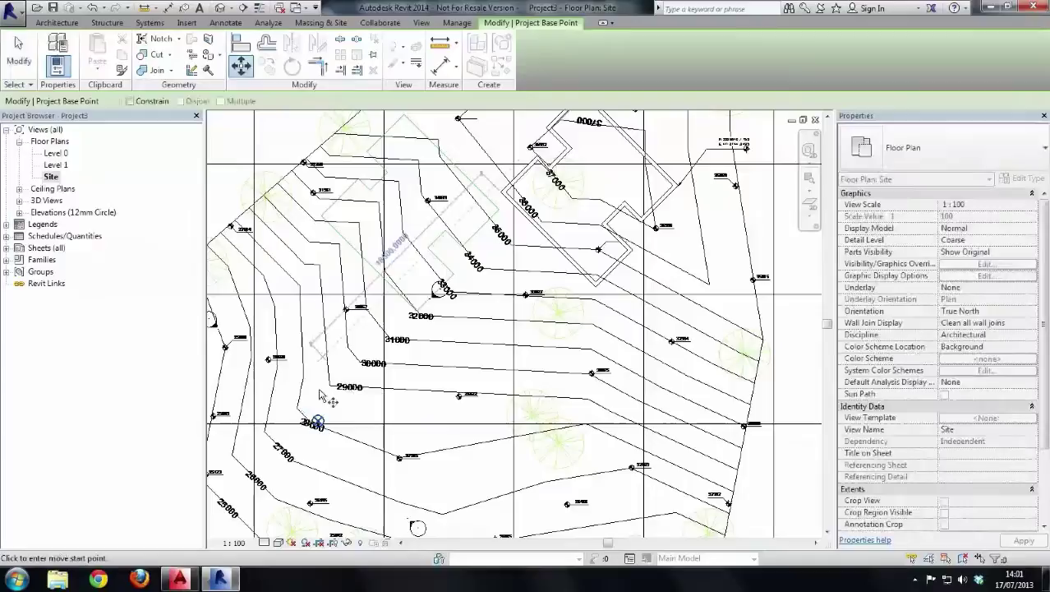
left_click(315, 422)
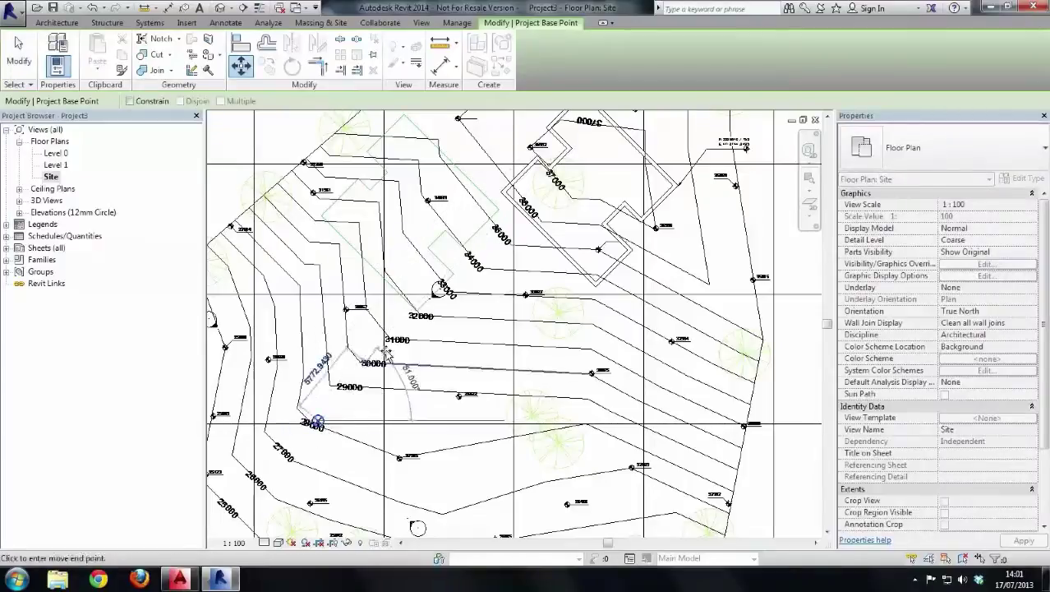
left_click(595, 287)
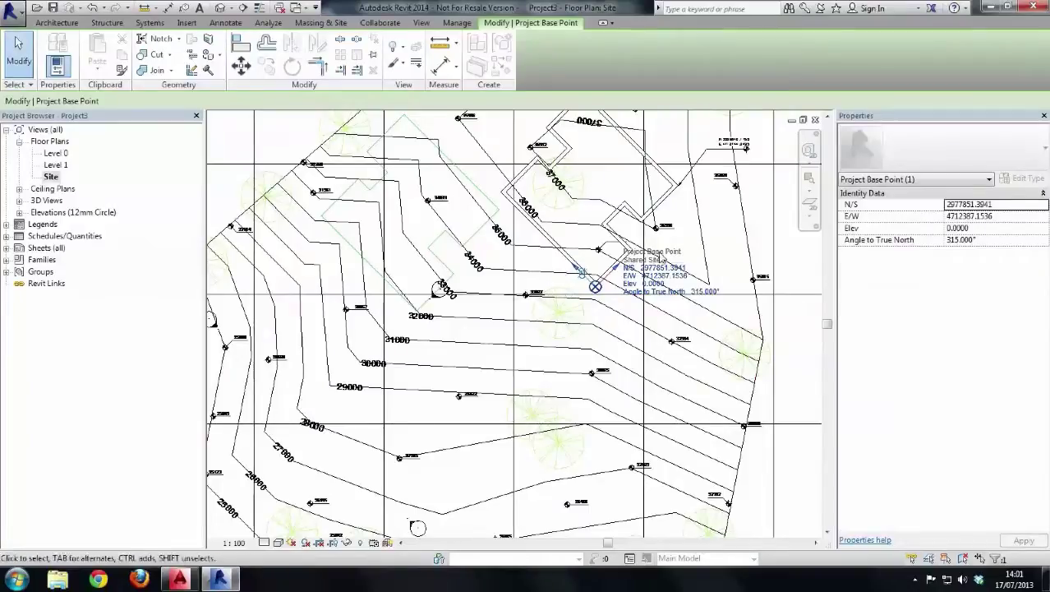
- Reselect the base point to confirm N/S 2977851.3941 and E/W 4712387.1536
scroll(663, 299, "up", 2)
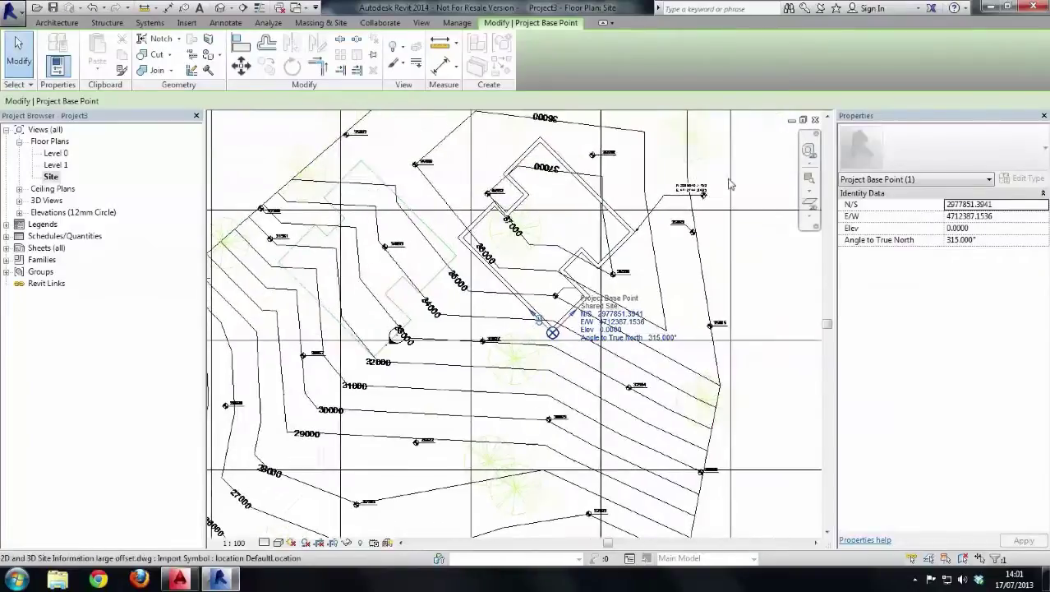
middle_click_drag(739, 130, 663, 308)
scroll(663, 308, "up", 2)
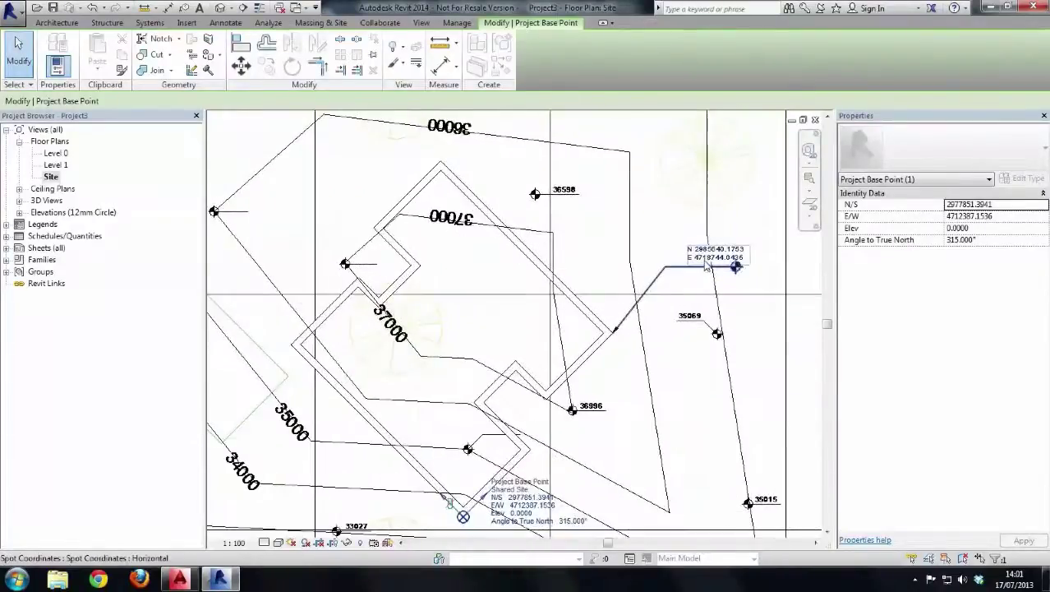
scroll(707, 263, "up", 1)
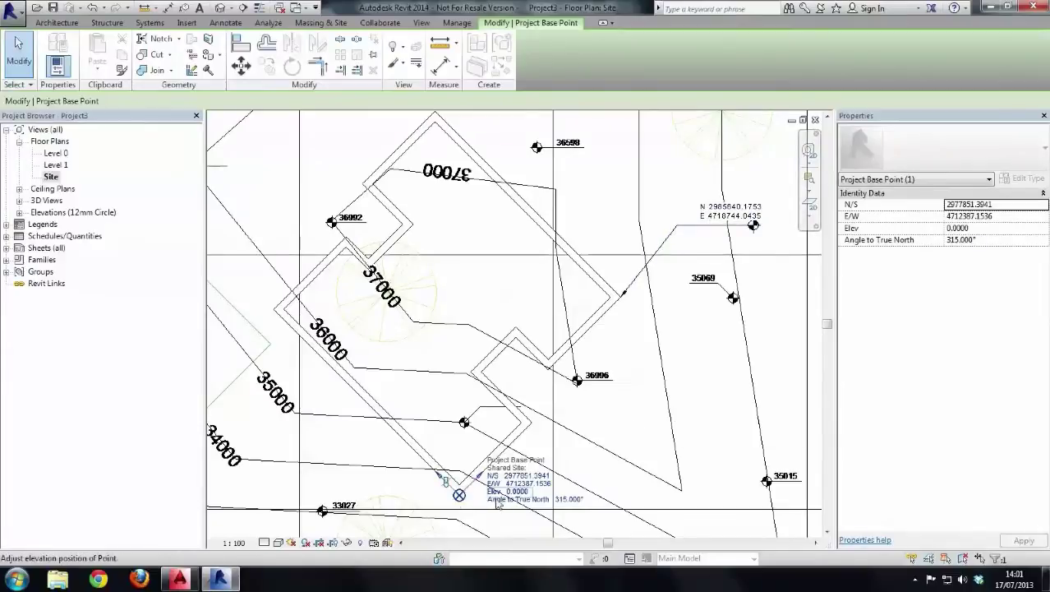
left_click(712, 417)
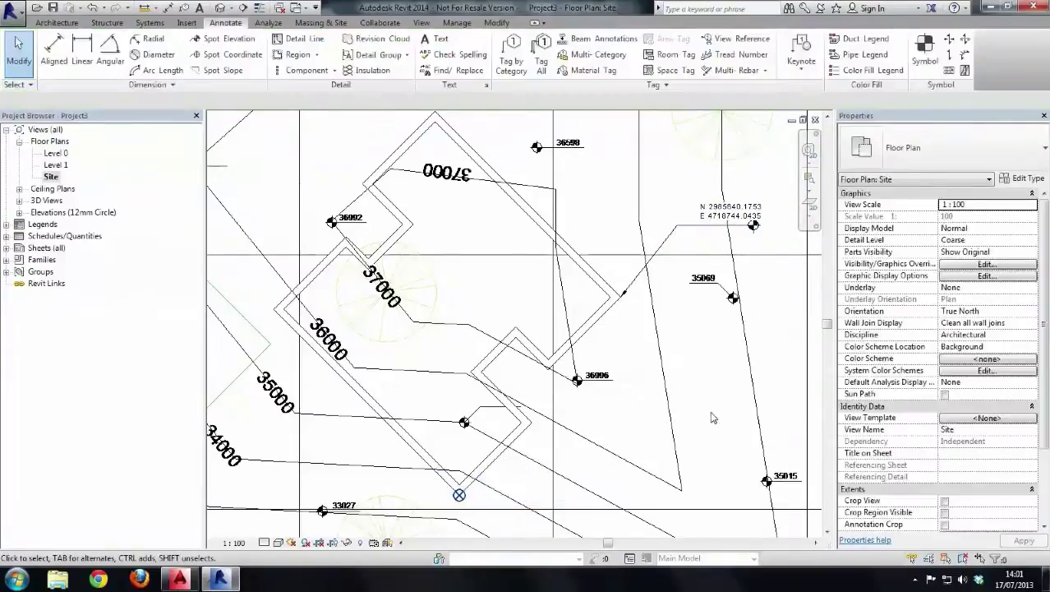
left_click(459, 495)
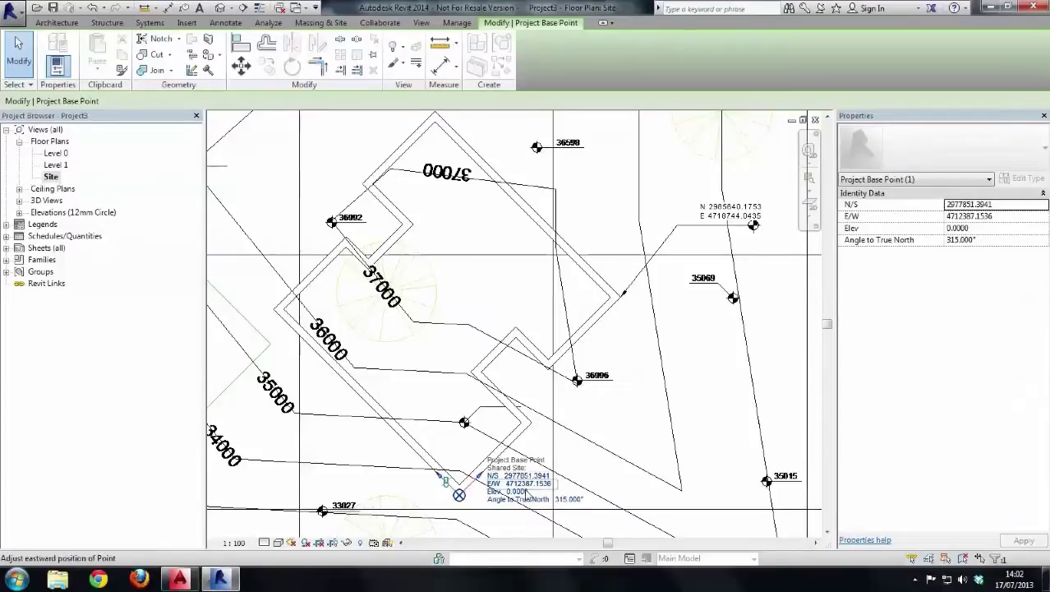
key("Escape")
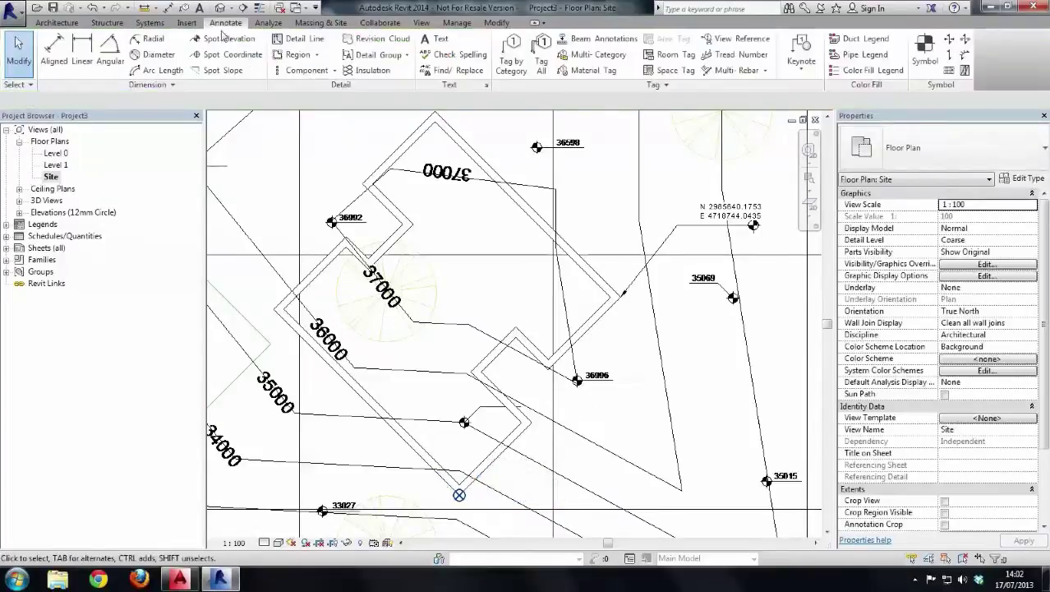
- Rename the Horizontal spot coordinate type to 'Horizontal - Survey Point'
left_click(220, 55)
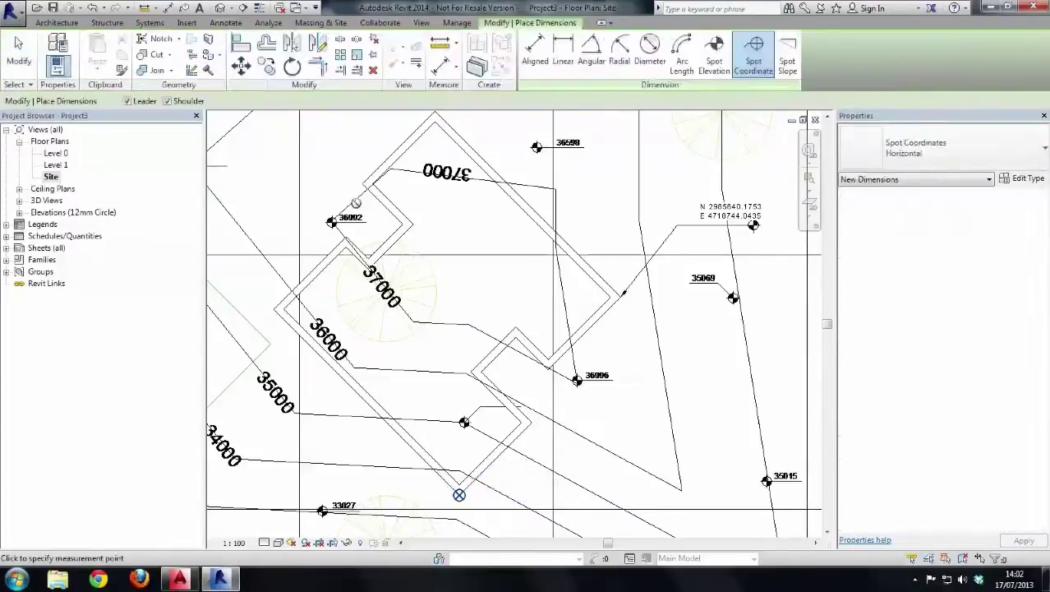
left_click(1025, 178)
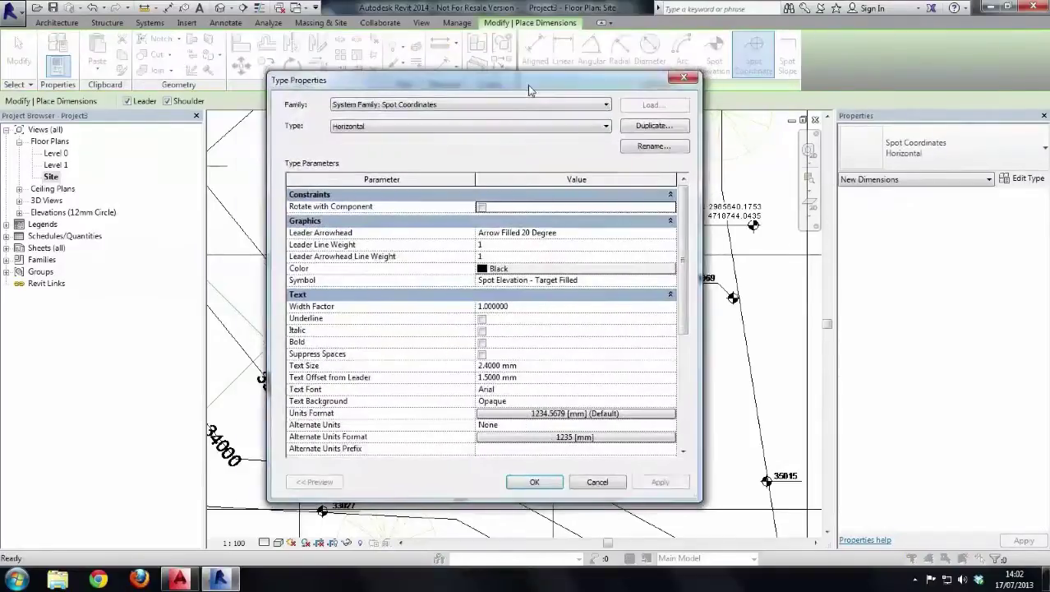
left_click_drag(530, 91, 493, 90)
left_click_drag(646, 218, 645, 328)
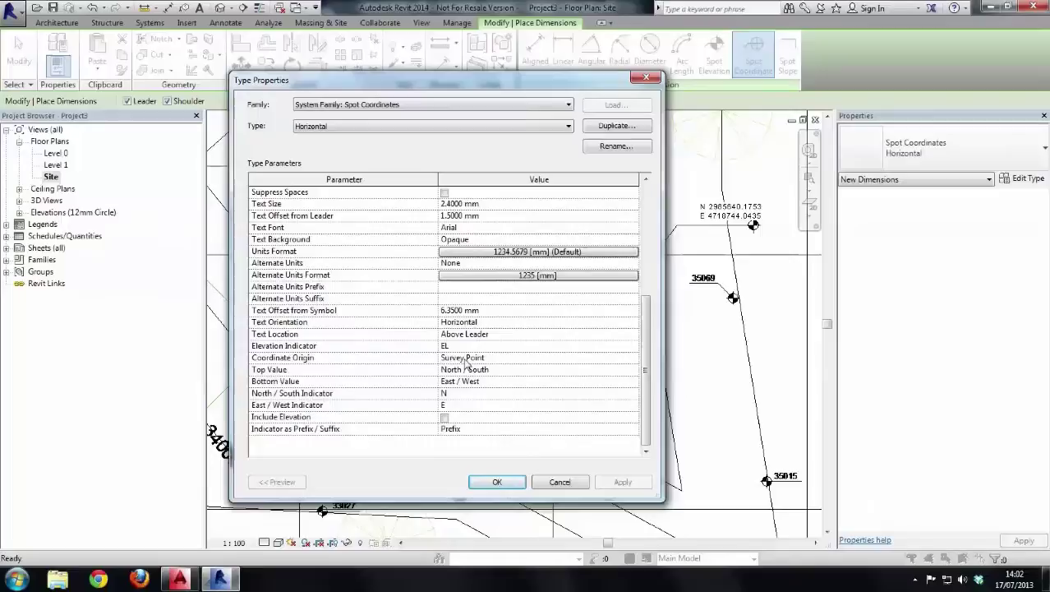
left_click(616, 146)
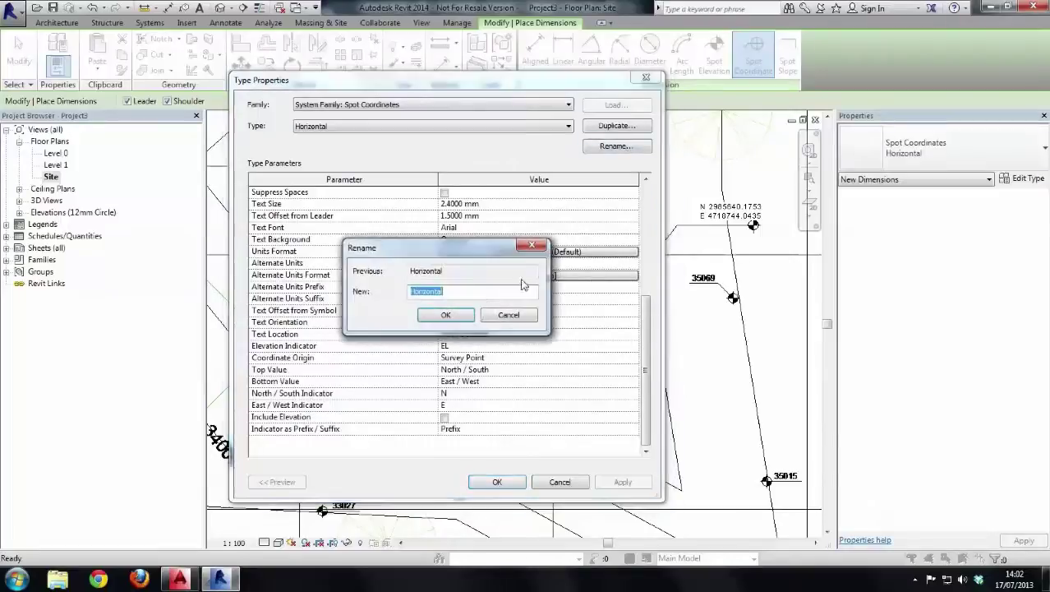
left_click(483, 293)
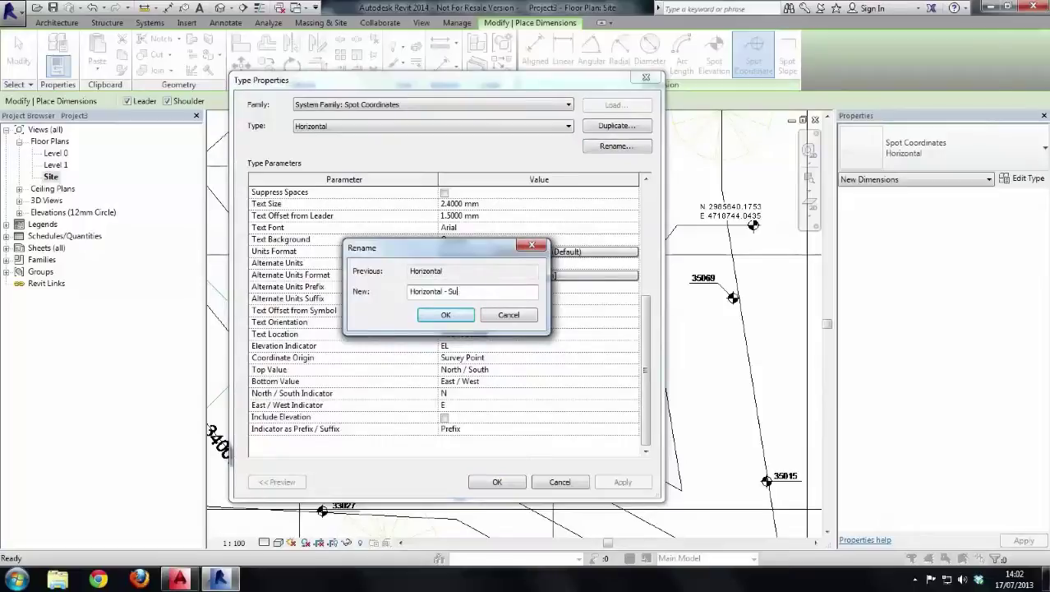
type("- Survey Point")
key("Return")
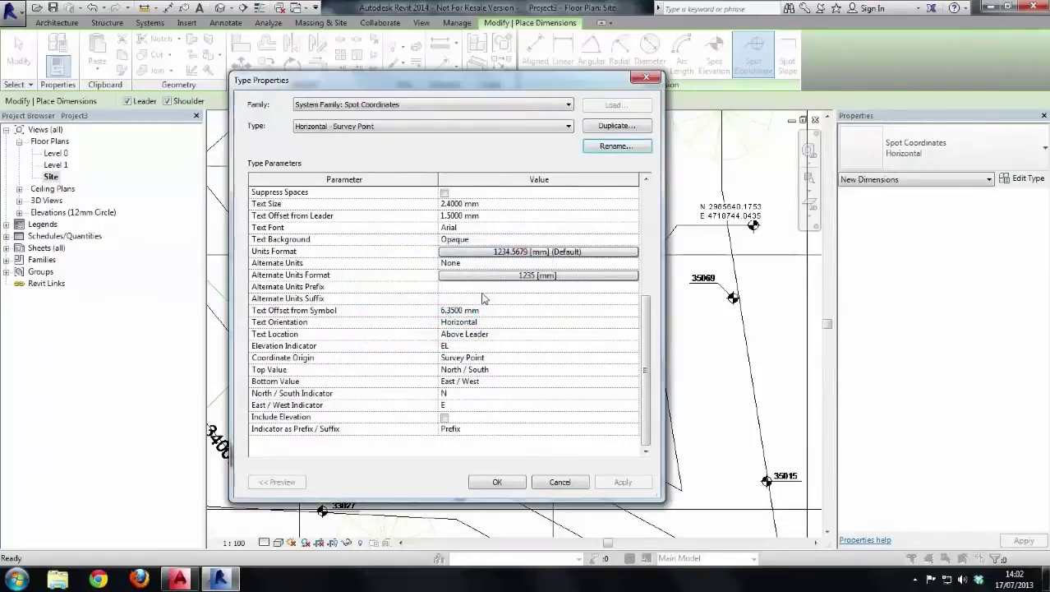
- Duplicate it as 'Horizontal - Project Base Point' with Coordinate Origin set to Project Base Point
left_click(616, 125)
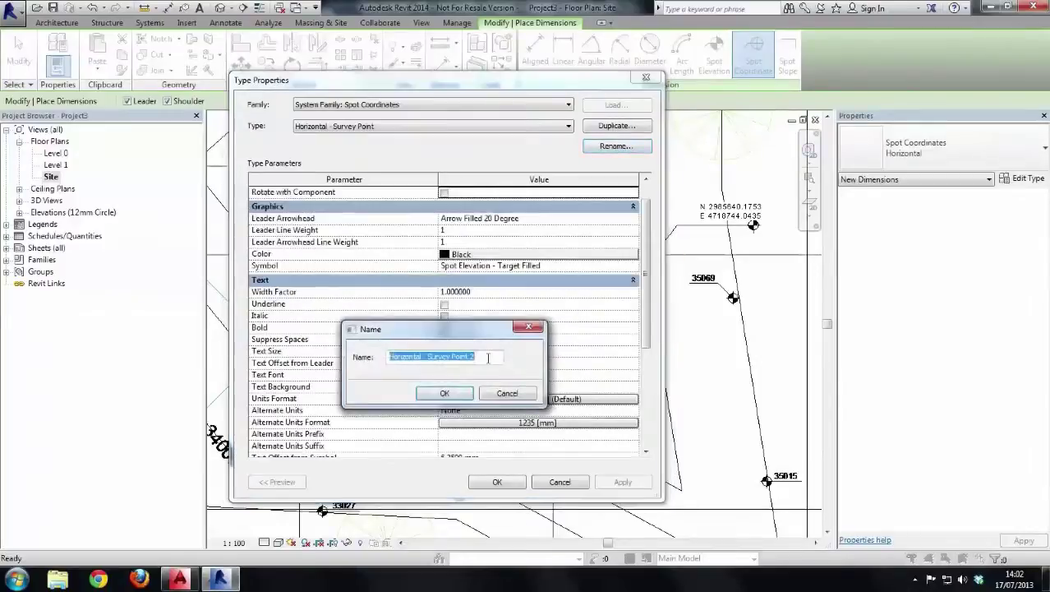
left_click_drag(488, 358, 431, 365)
type("Project Base")
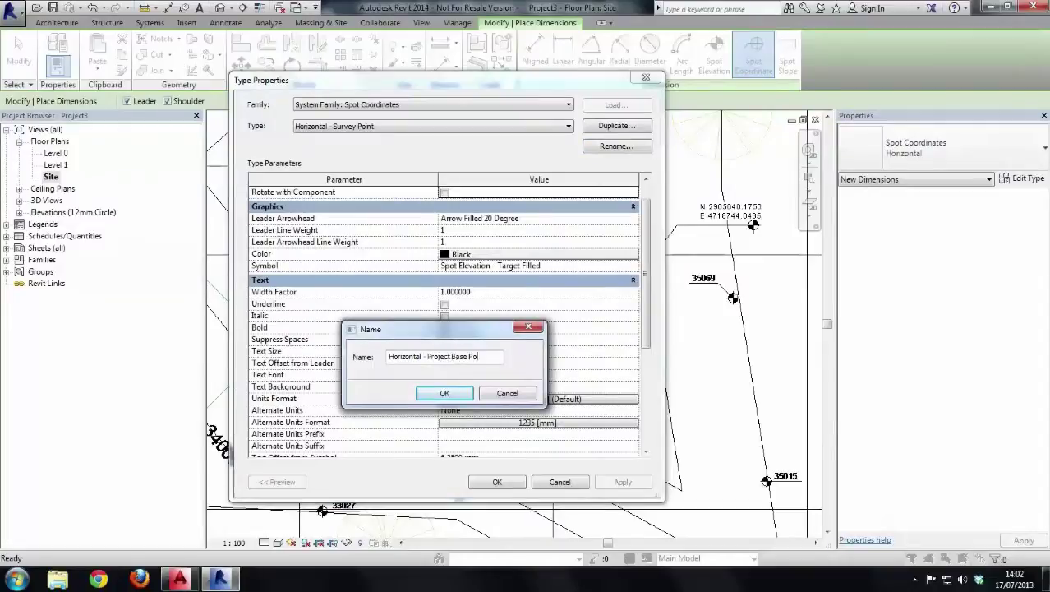
key("Return")
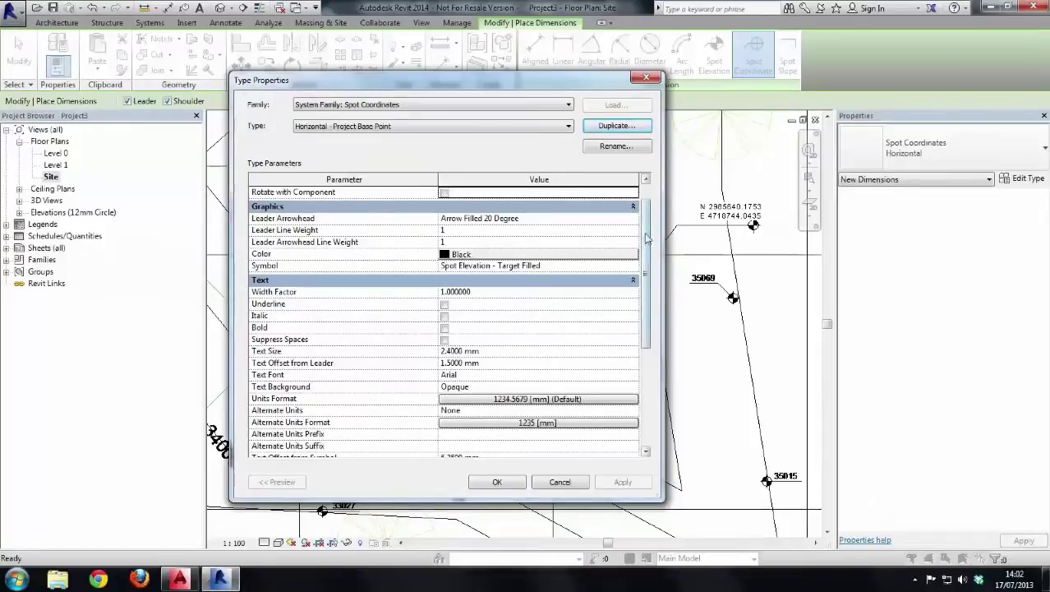
left_click_drag(646, 255, 641, 386)
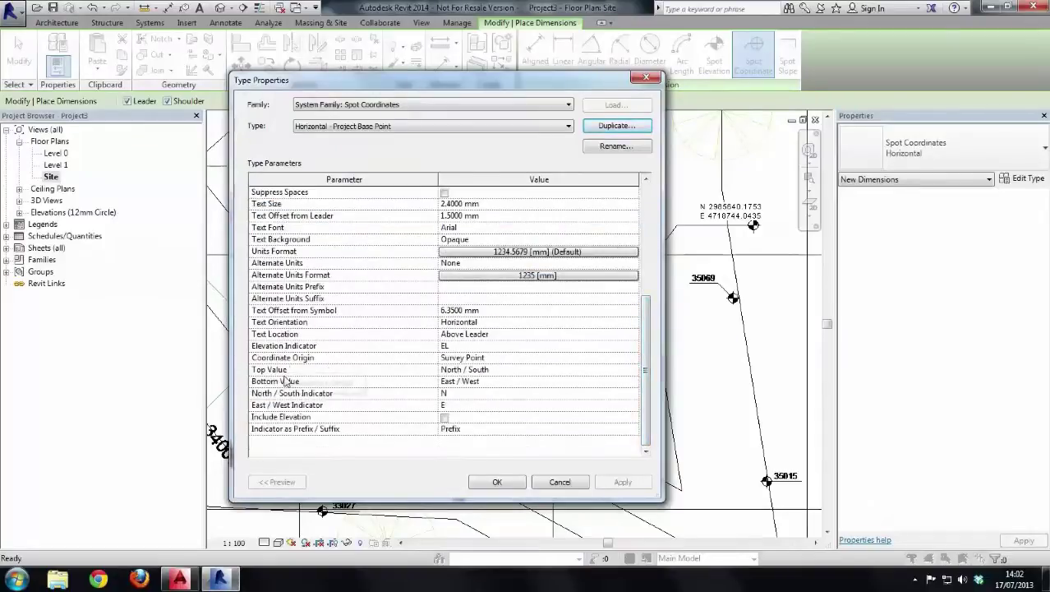
left_click(598, 358)
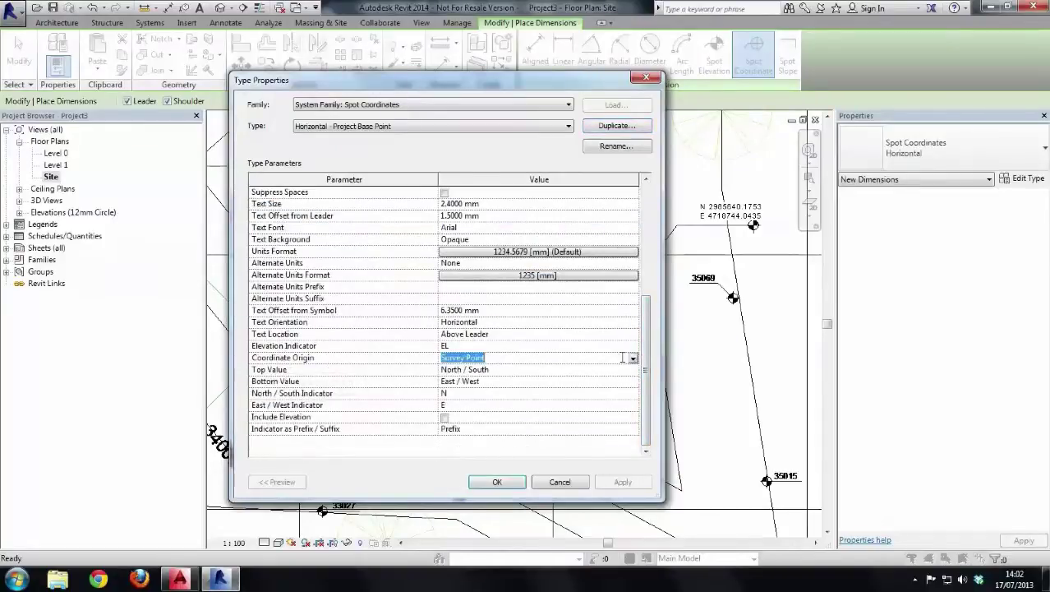
left_click(633, 360)
left_click(500, 378)
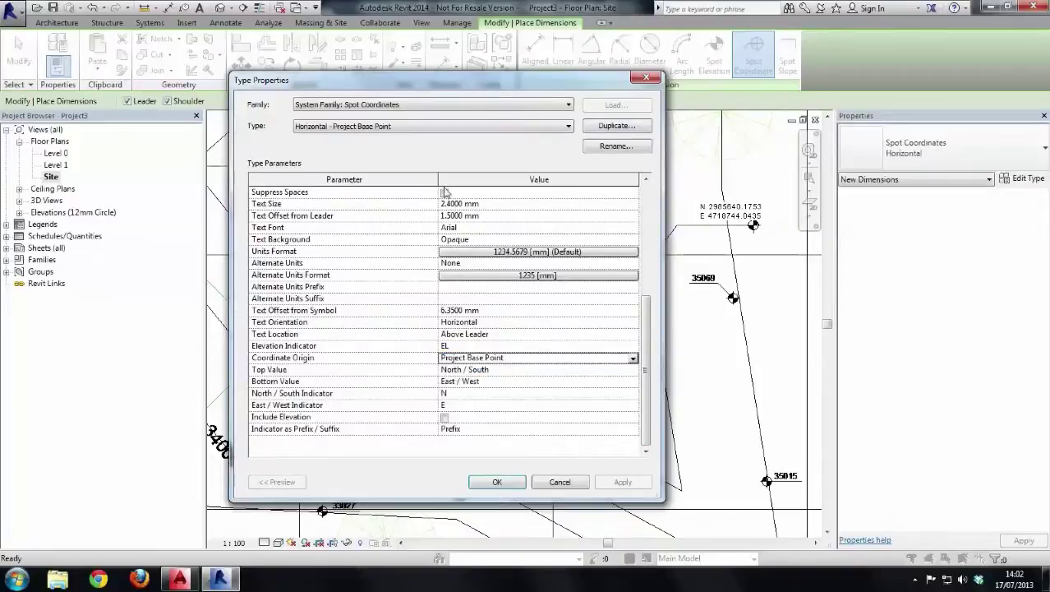
left_click(498, 482)
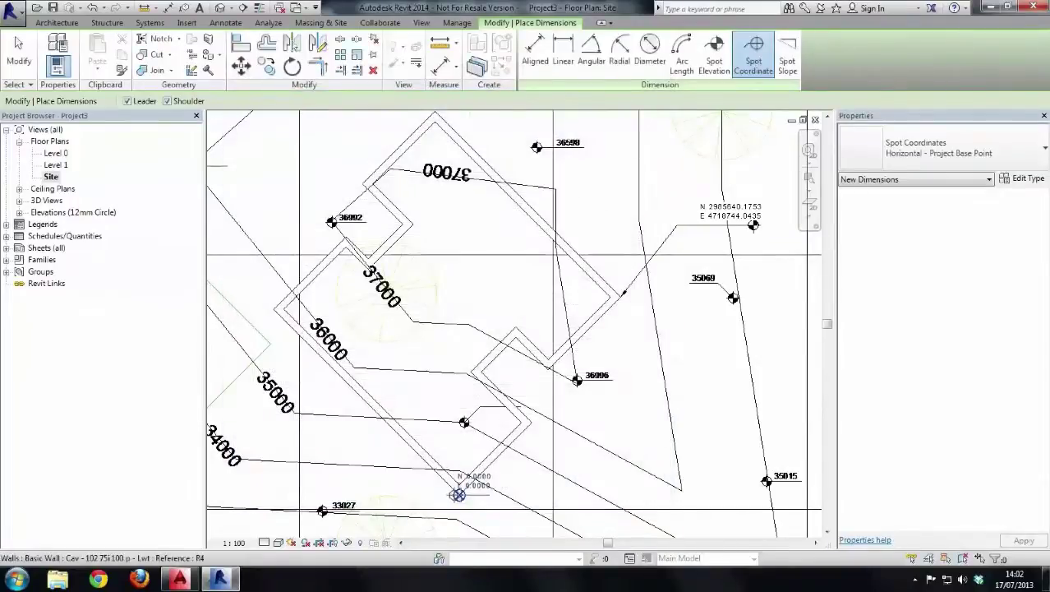
- Label building corners with project-base-point coordinates, e.g. N 0.0000 E 4040.0000 and N 8612.5000 E 6252.5000
left_click(500, 465)
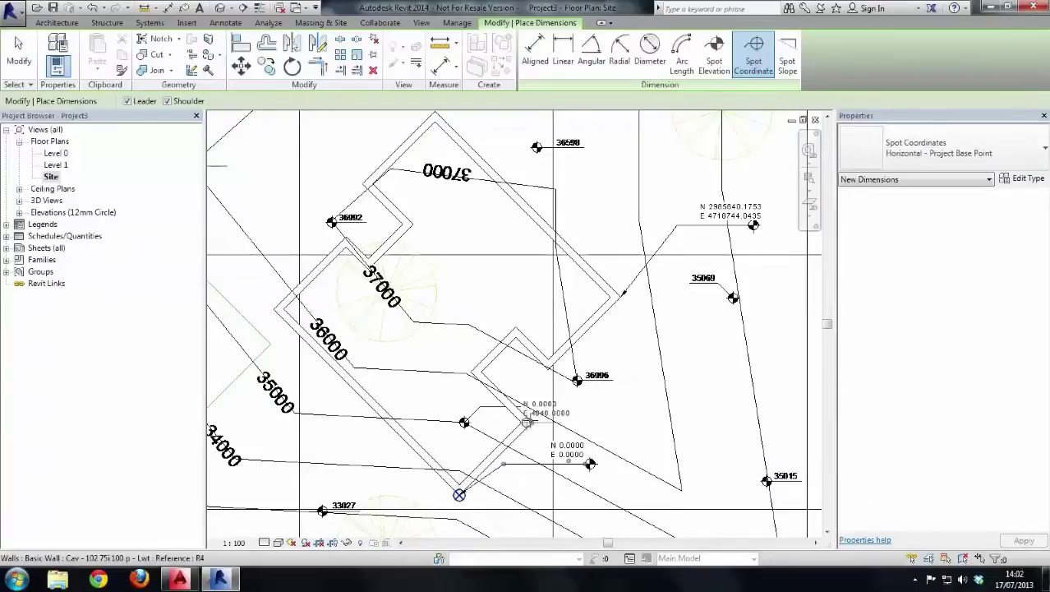
left_click(527, 422)
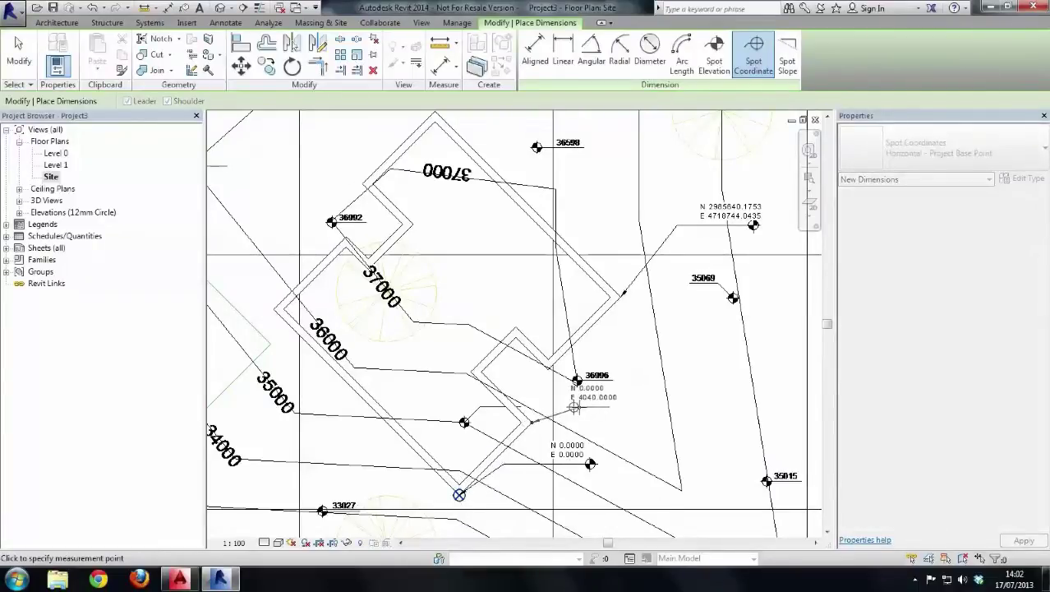
left_click(665, 406)
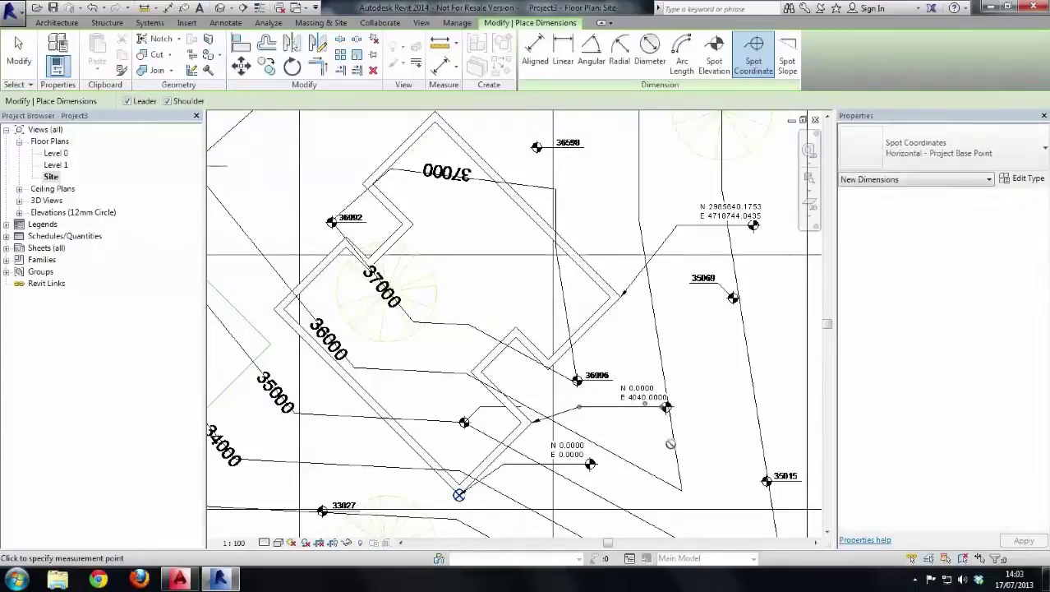
left_click(409, 223)
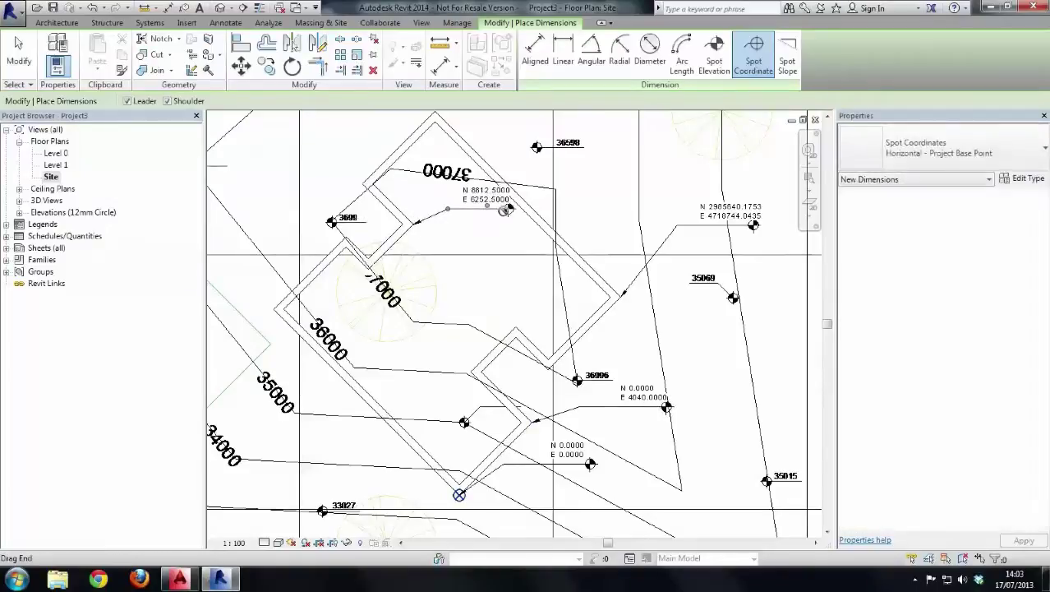
left_click(506, 210)
key("Escape")
key("Escape")
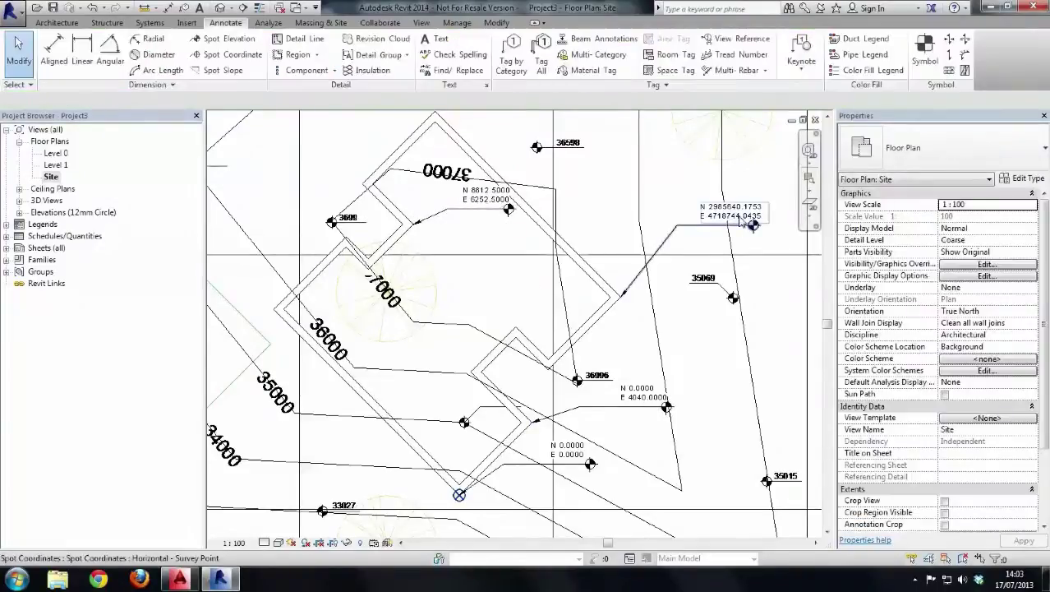
- Add survey-point spot coordinates on the wall and its corner, reading N 2980708.1055, E 4715243.8650
left_click(745, 220)
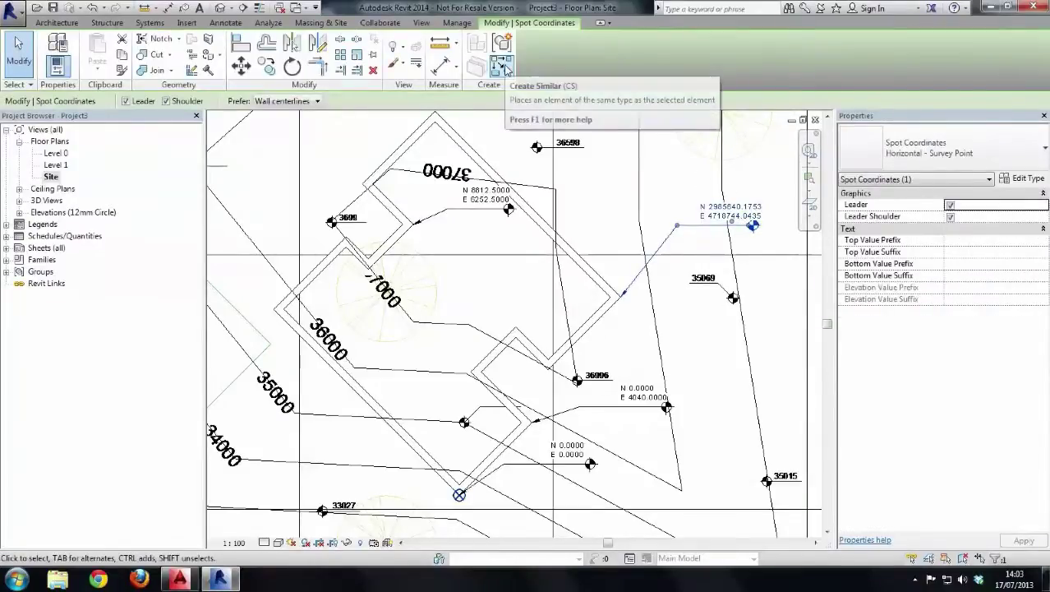
left_click(504, 70)
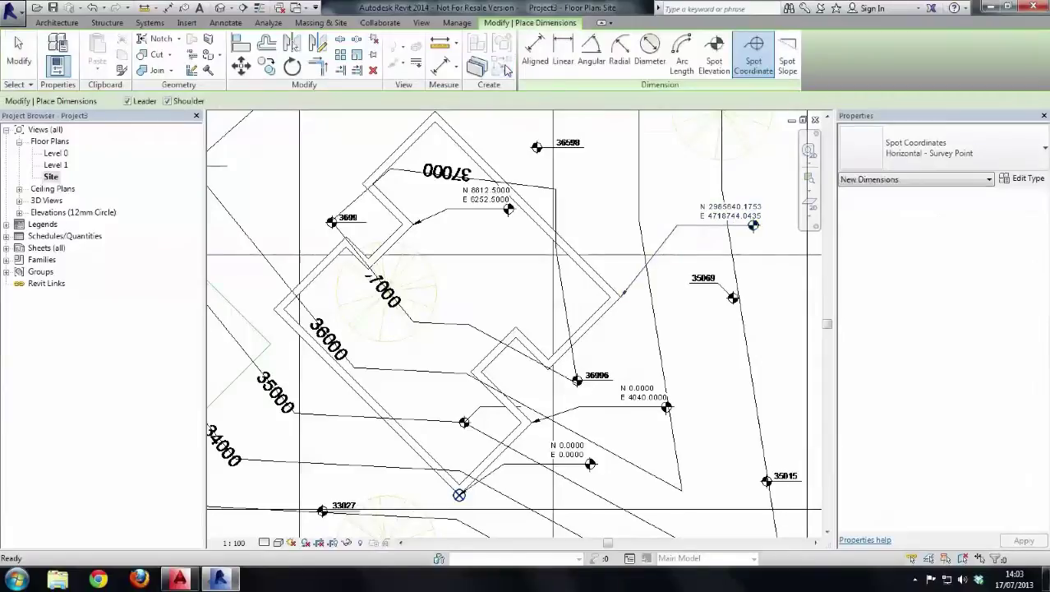
left_click(549, 367)
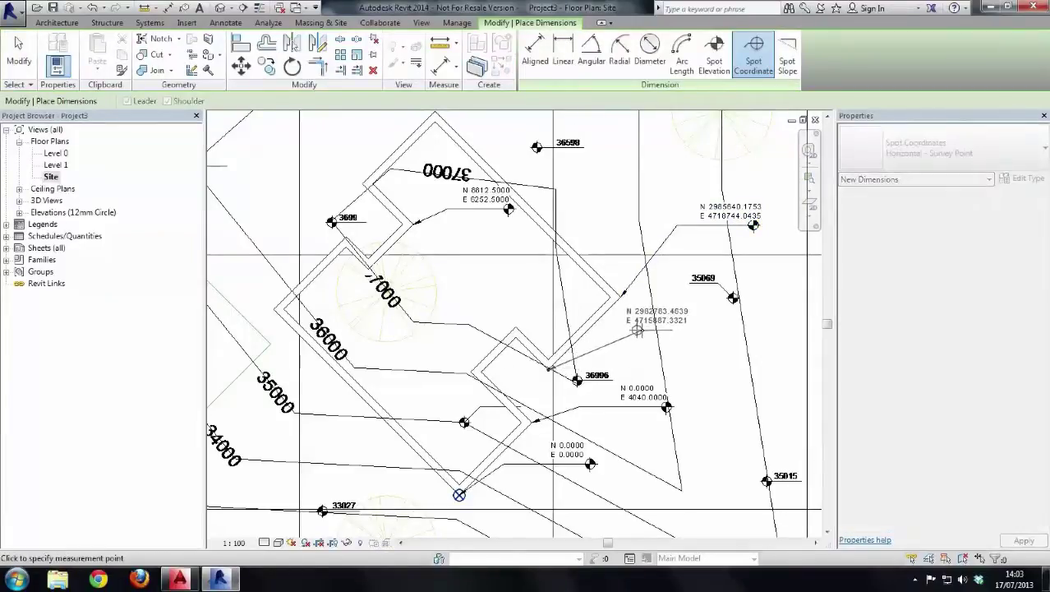
left_click(640, 329)
left_click(737, 329)
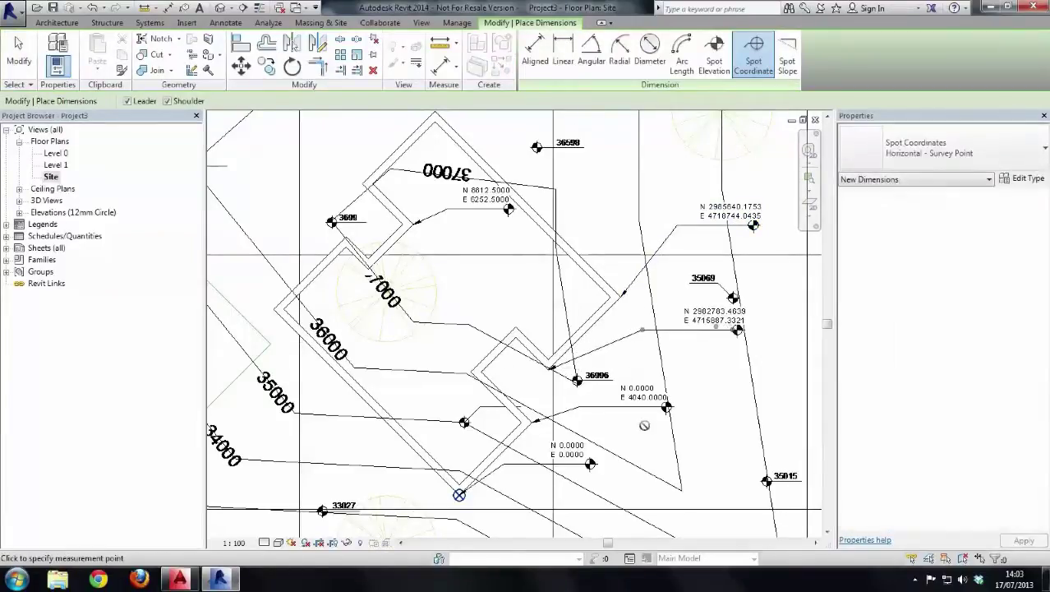
left_click(530, 421)
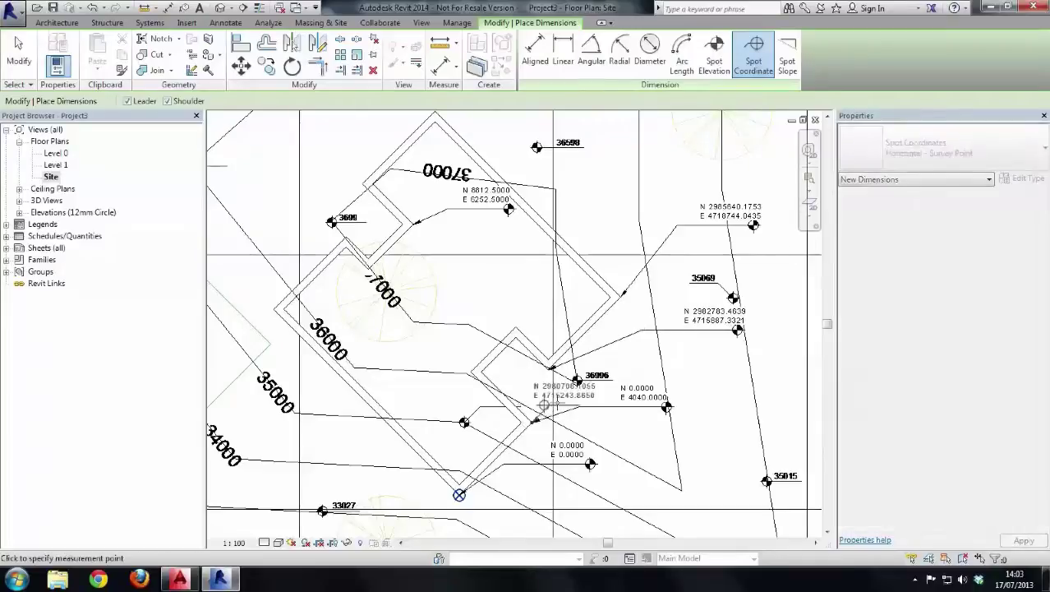
left_click(687, 374)
key("Escape")
key("Escape")
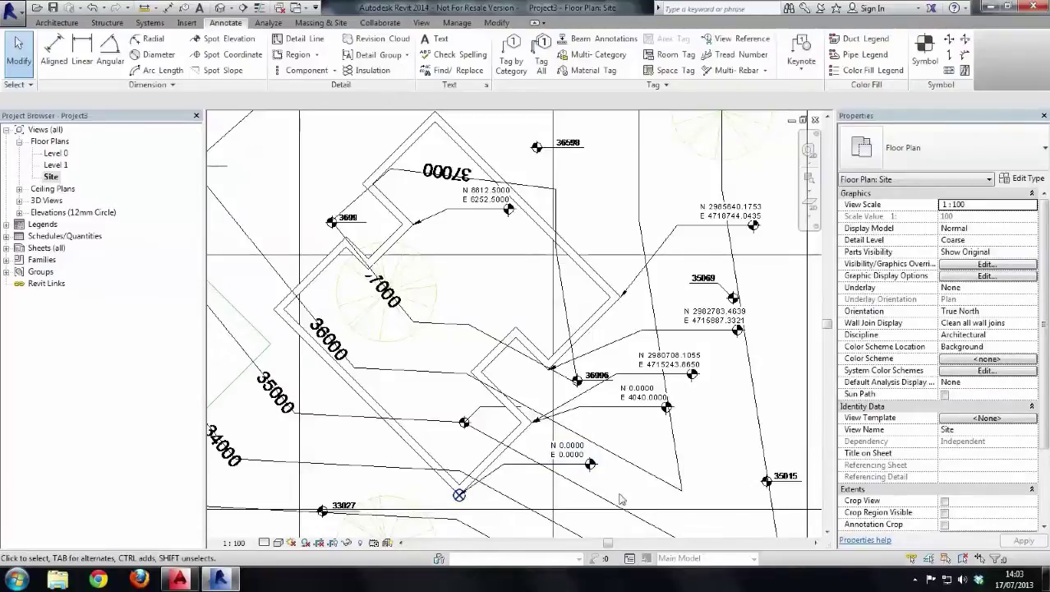
scroll(622, 501, "down", 3)
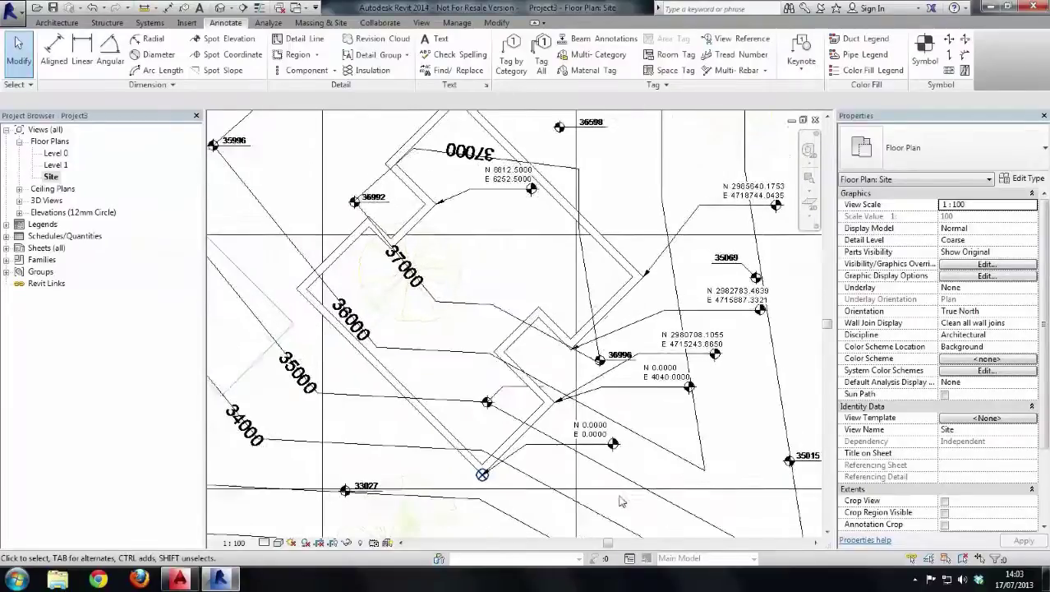
scroll(622, 501, "down", 1)
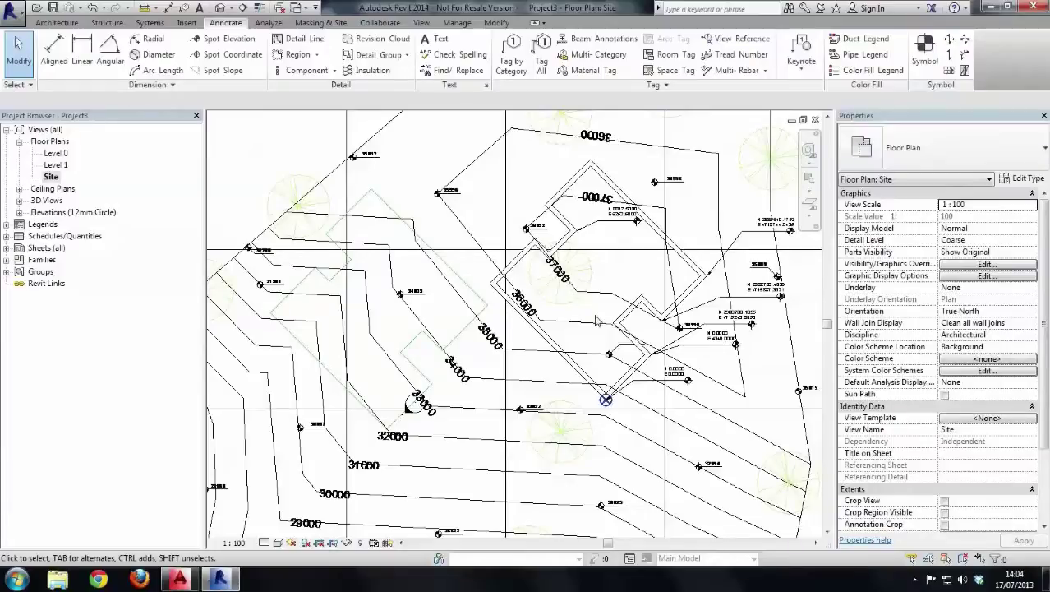
scroll(597, 321, "down", 2)
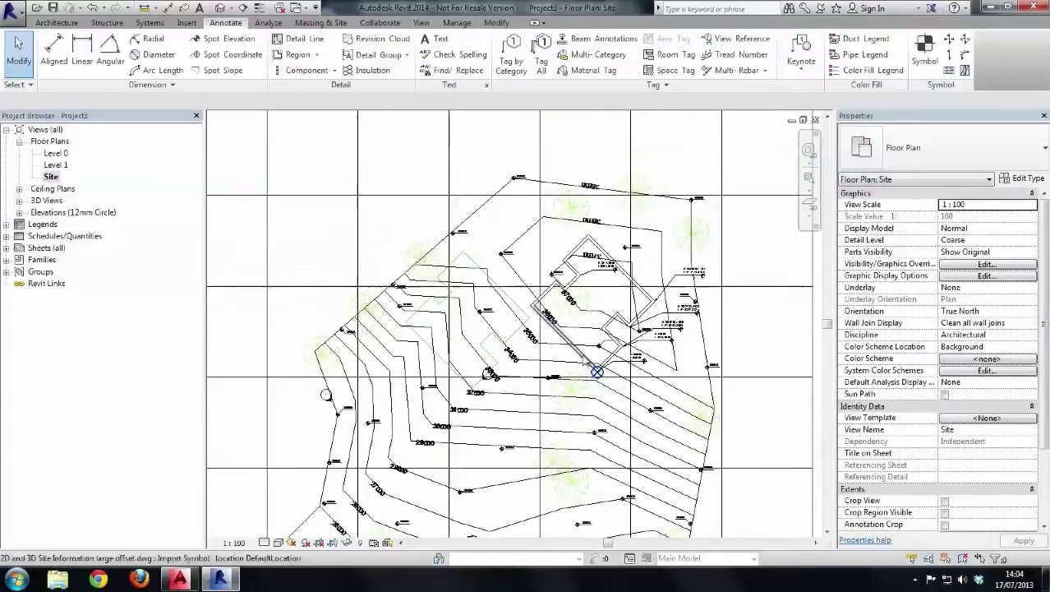
left_click(597, 372)
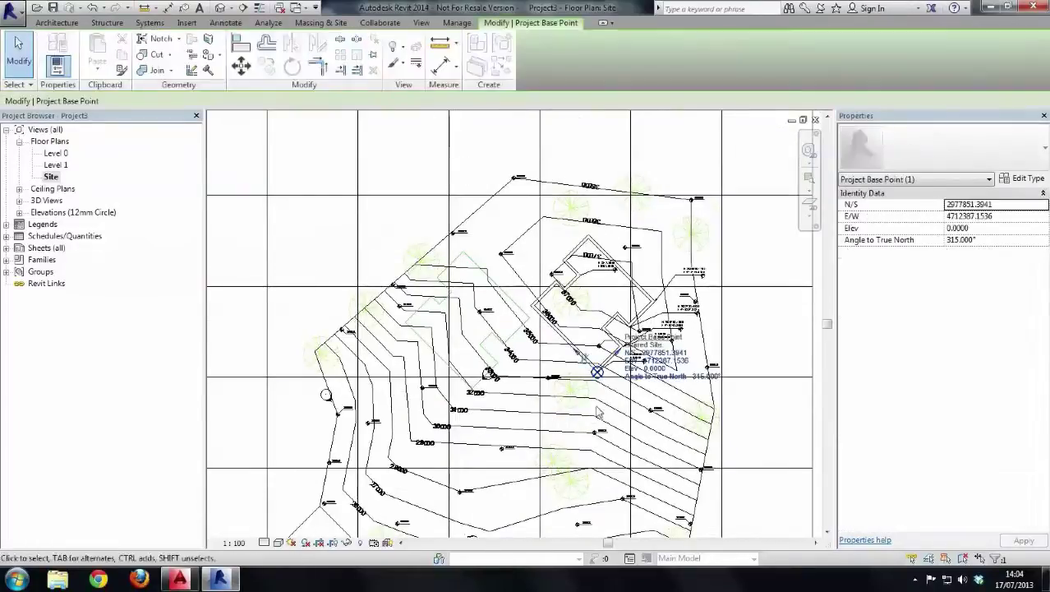
right_click(597, 374)
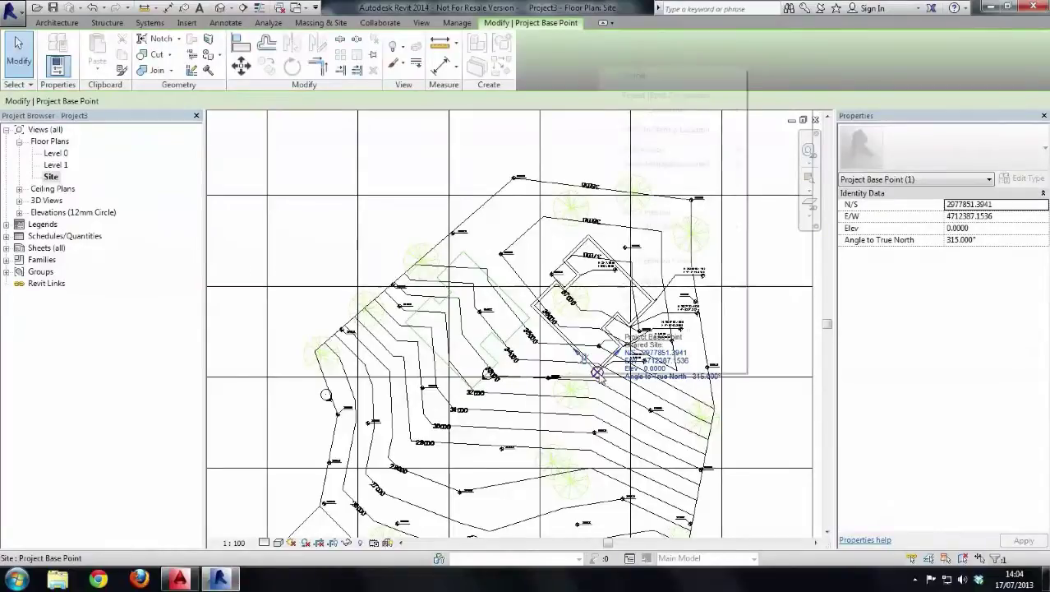
left_click(665, 130)
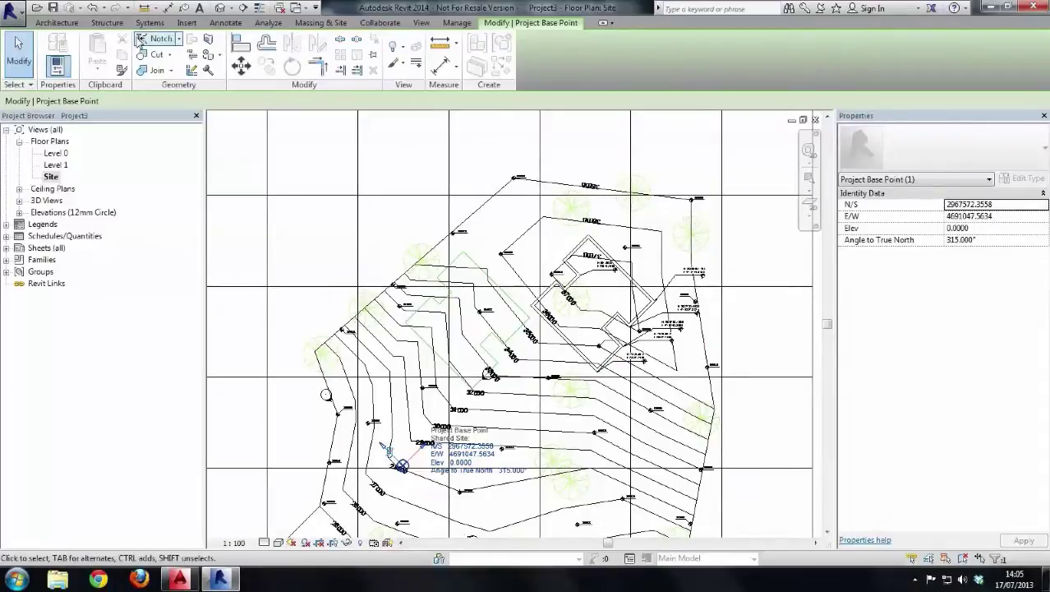
key("Escape")
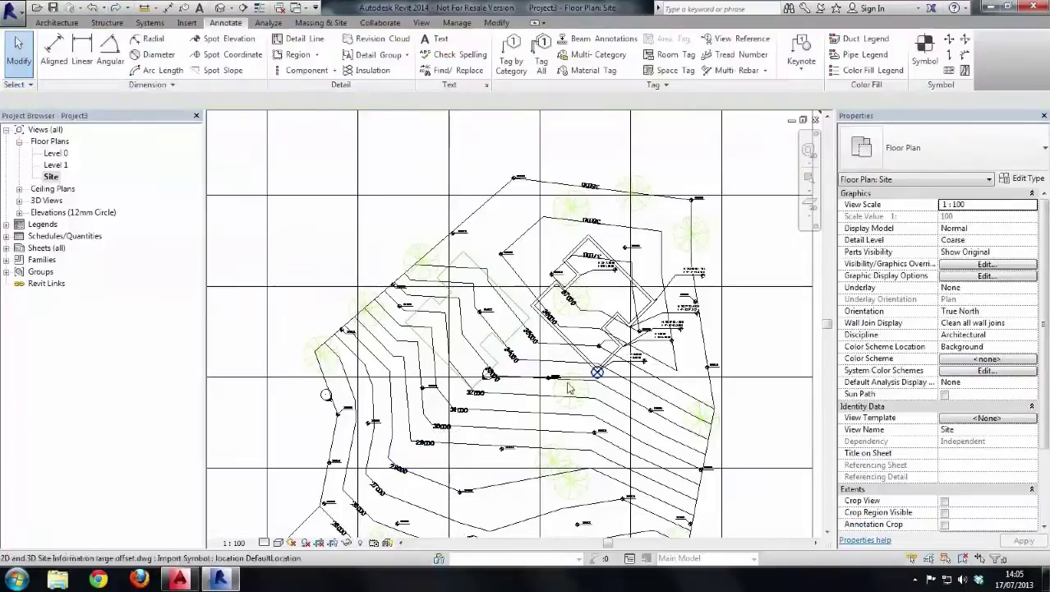
- Move the Project Base Point from the wall endpoint to the 32000 contour endpoint
left_click(598, 373)
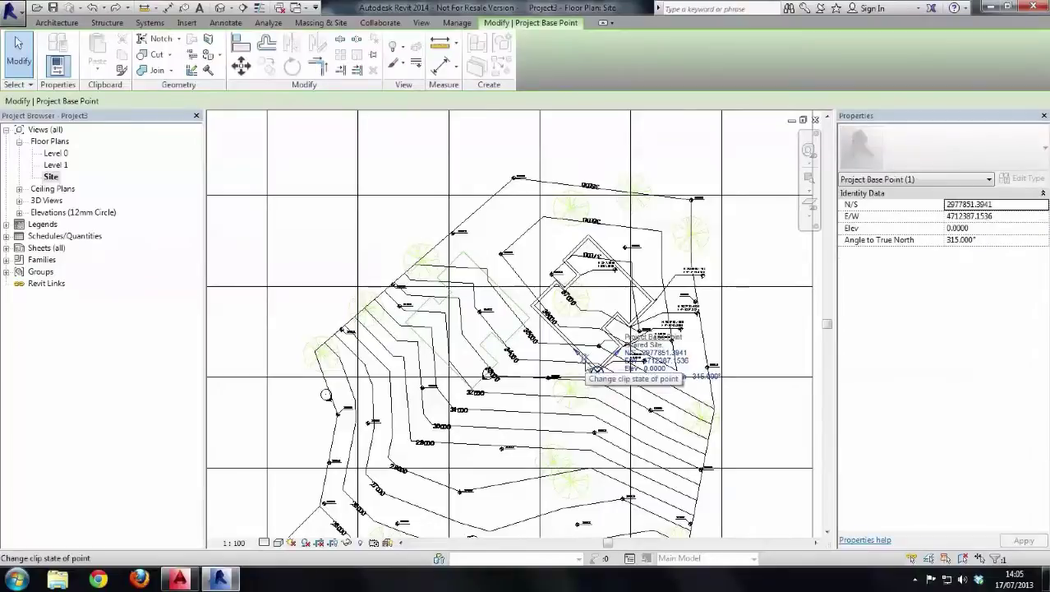
left_click(241, 66)
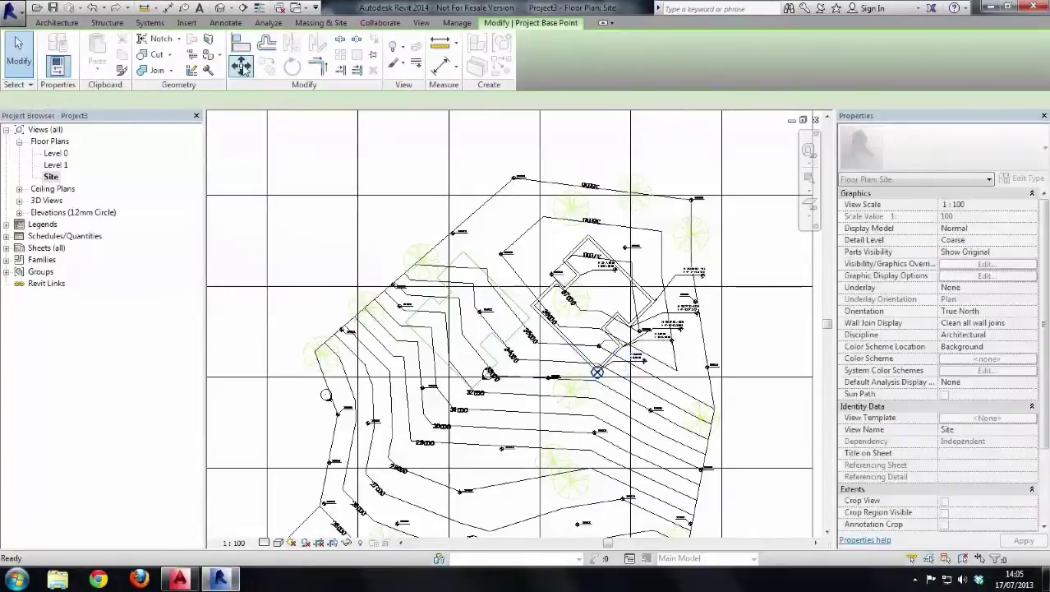
scroll(597, 369, "up", 4)
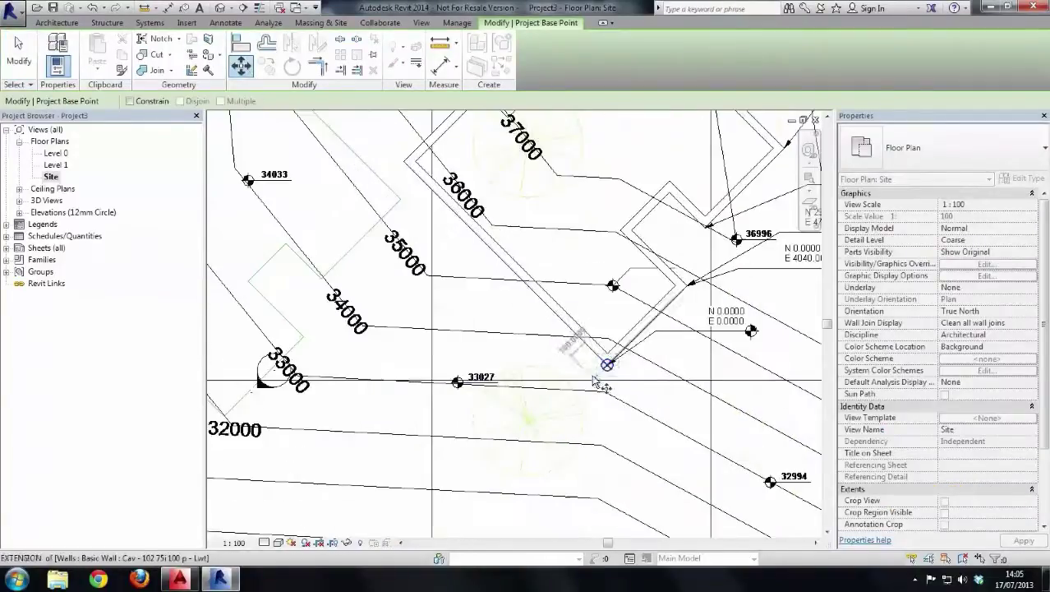
left_click(606, 367)
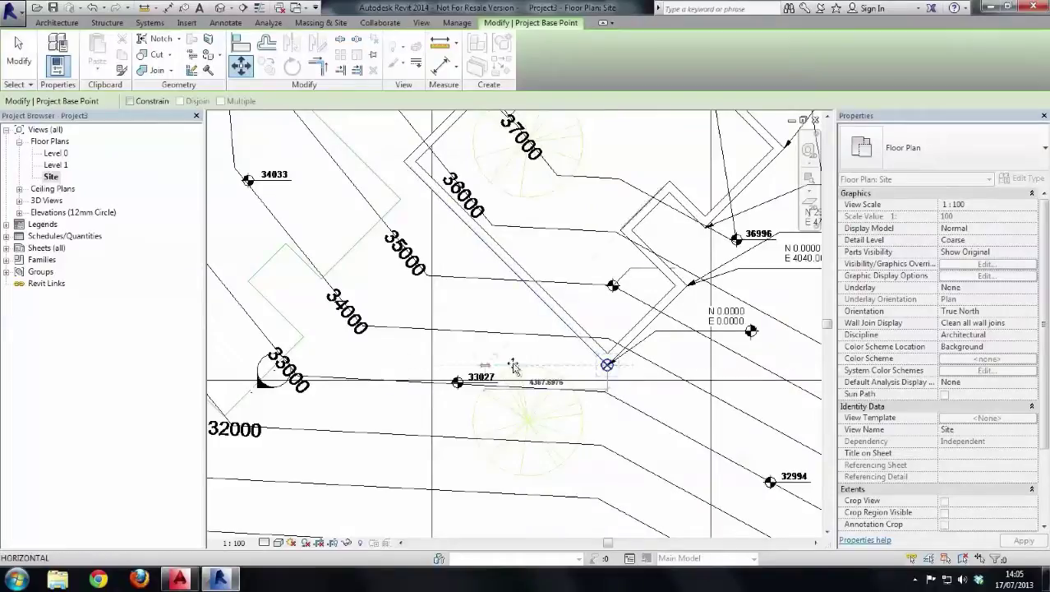
scroll(227, 413, "up", 2)
scroll(227, 412, "up", 2)
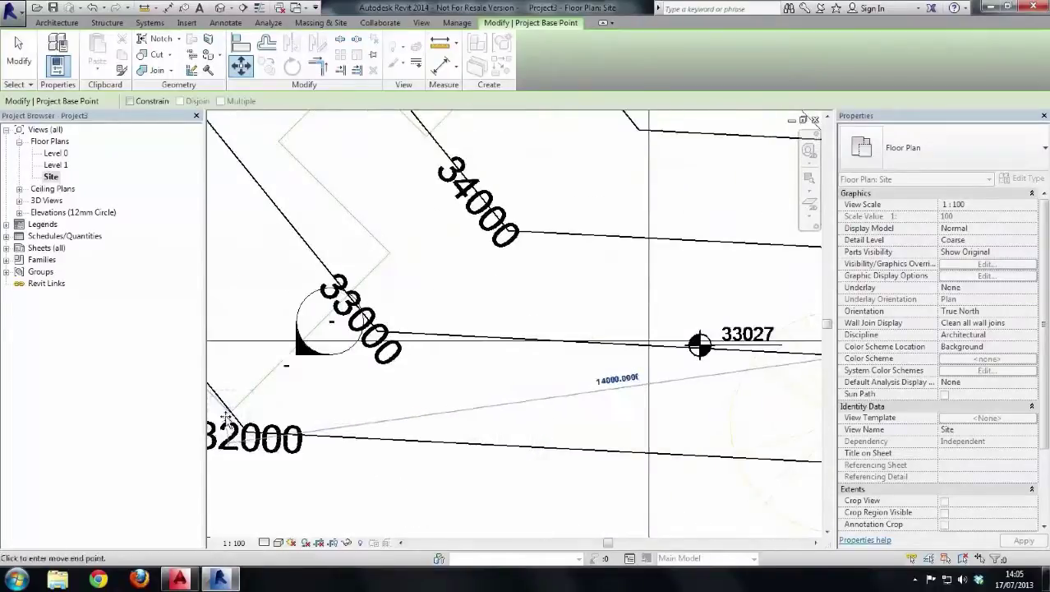
left_click(226, 413)
- Zoom out and recentre the site plan on the relocated building, now at N/S 2976019.6050, E/W 4698609.6733
scroll(227, 413, "down", 2)
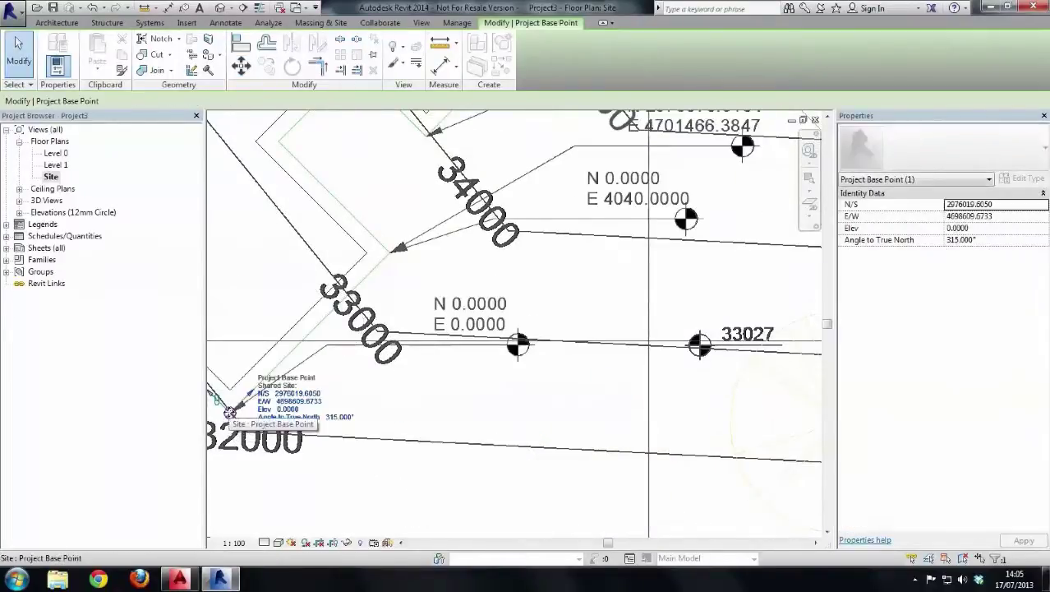
scroll(413, 447, "down", 1)
scroll(413, 447, "down", 1)
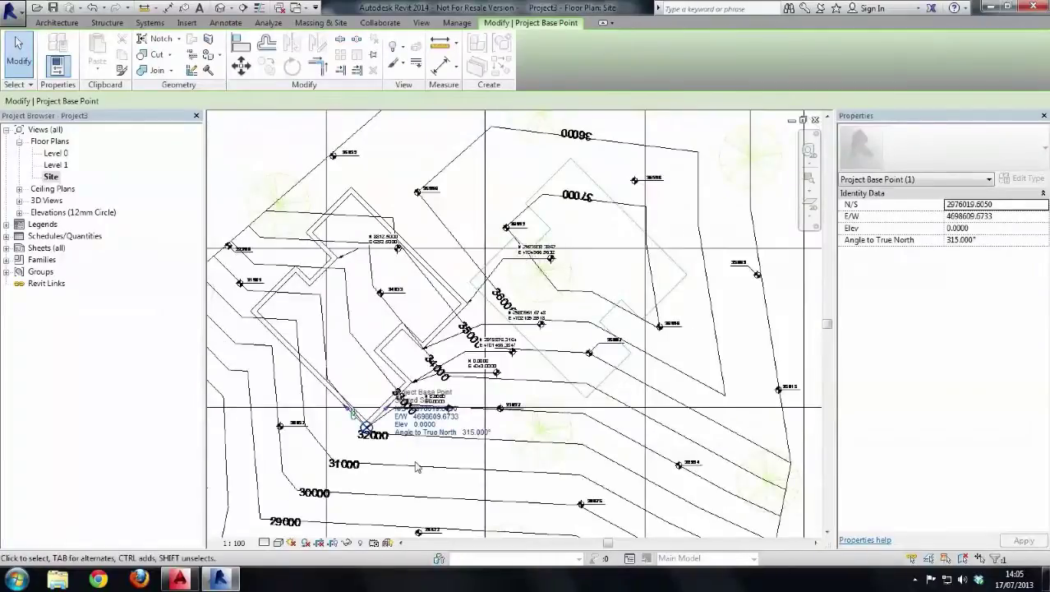
scroll(478, 243, "down", 1)
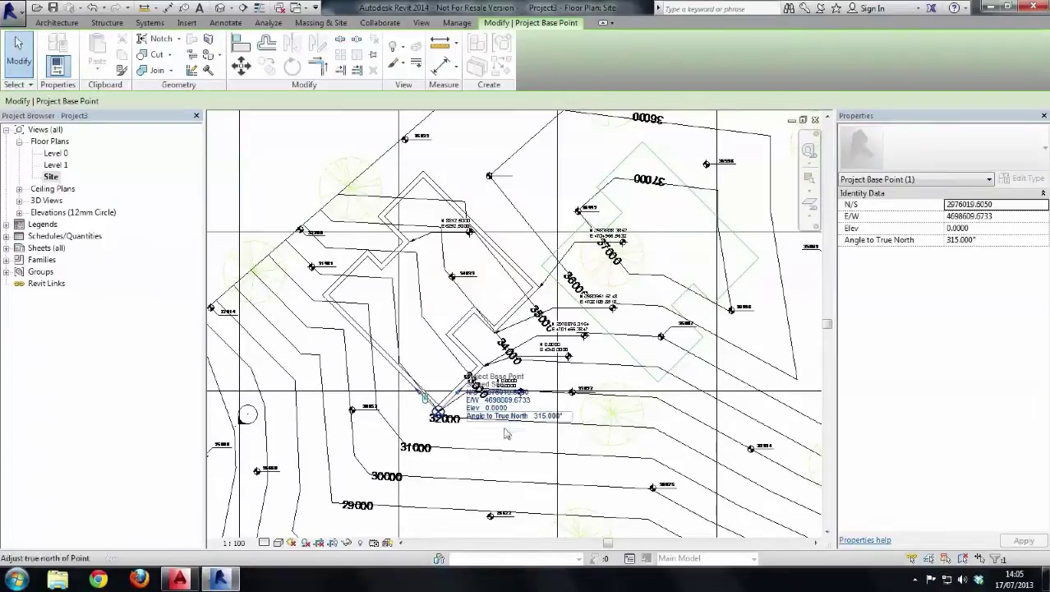
middle_click_drag(454, 434, 496, 404)
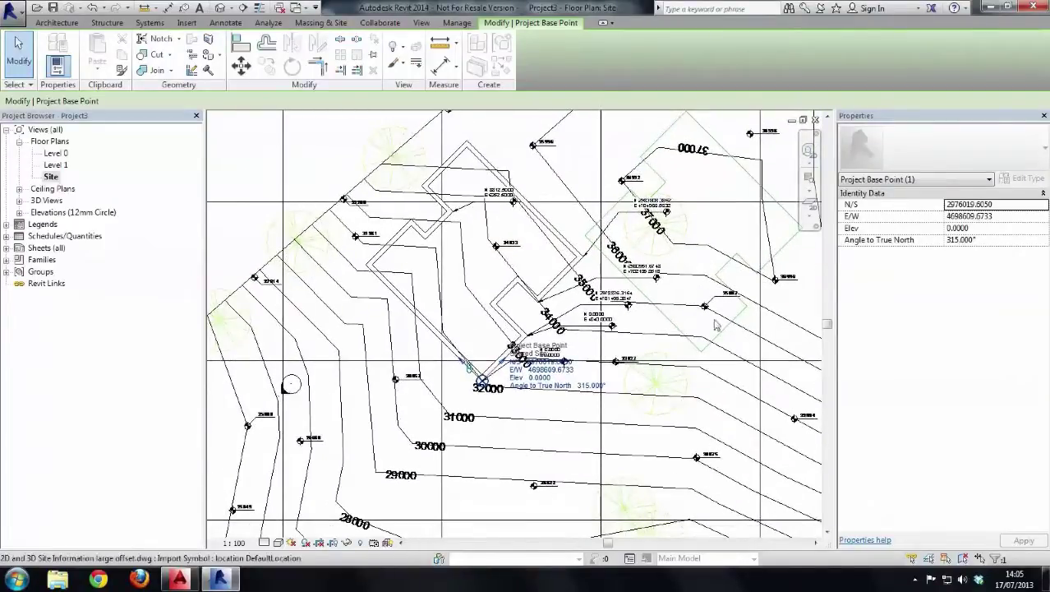
scroll(677, 396, "down", 3)
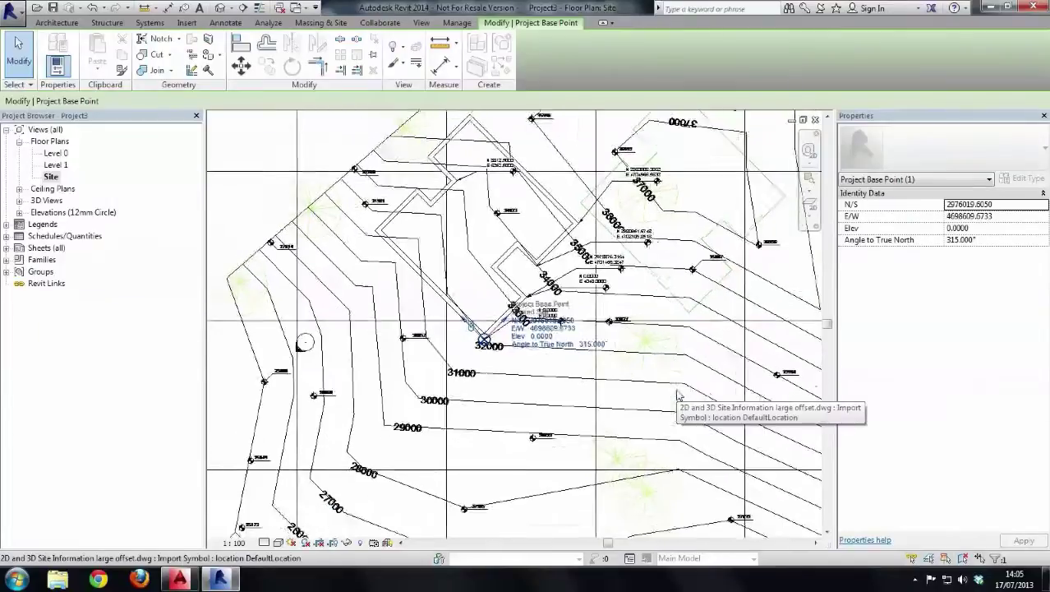
scroll(677, 396, "down", 1)
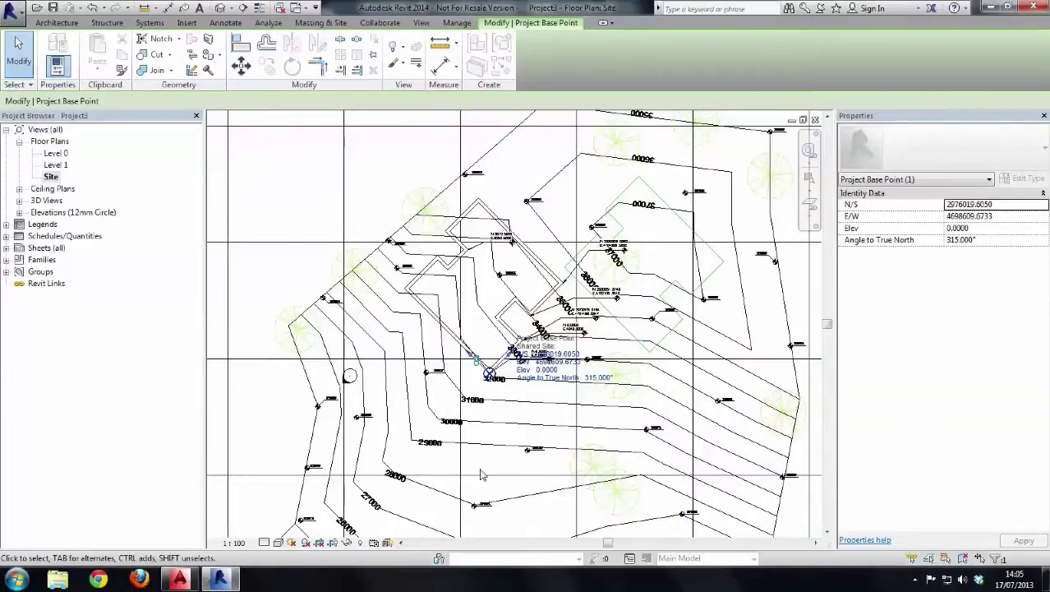
scroll(482, 475, "down", 2)
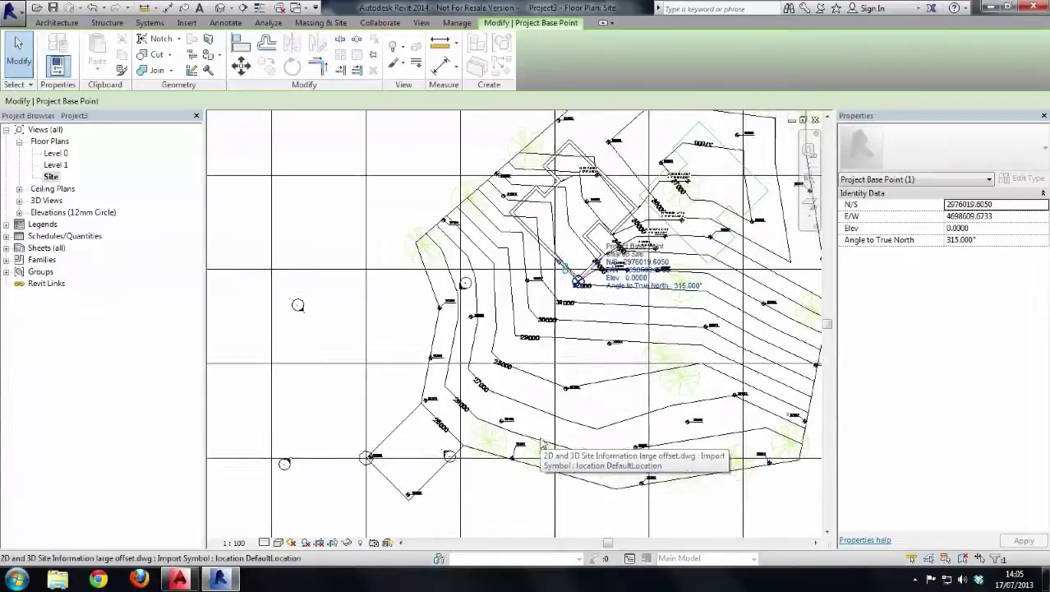
middle_click_drag(575, 281, 574, 299)
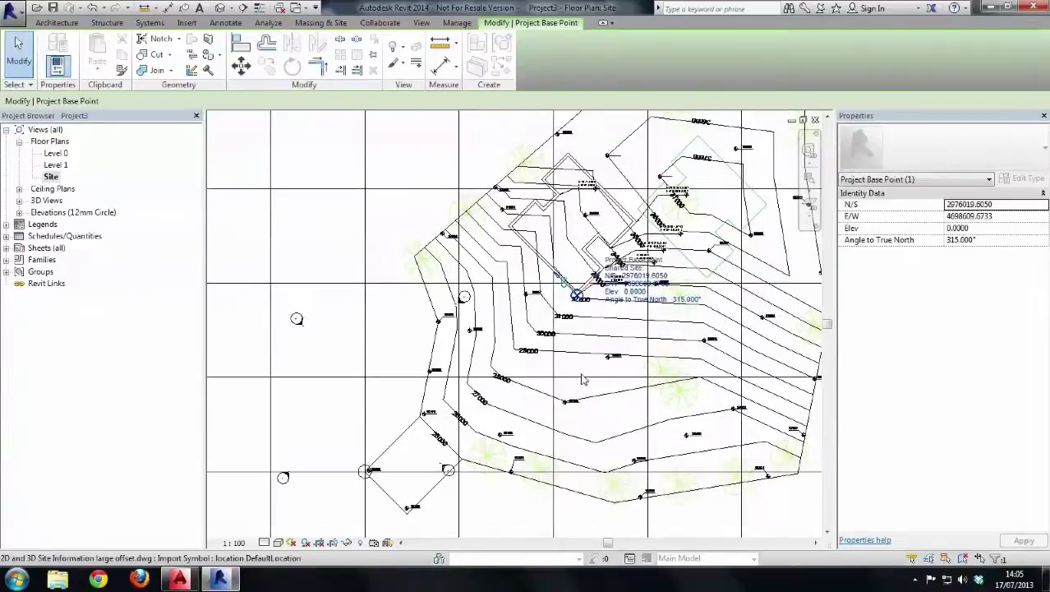
right_click(576, 302)
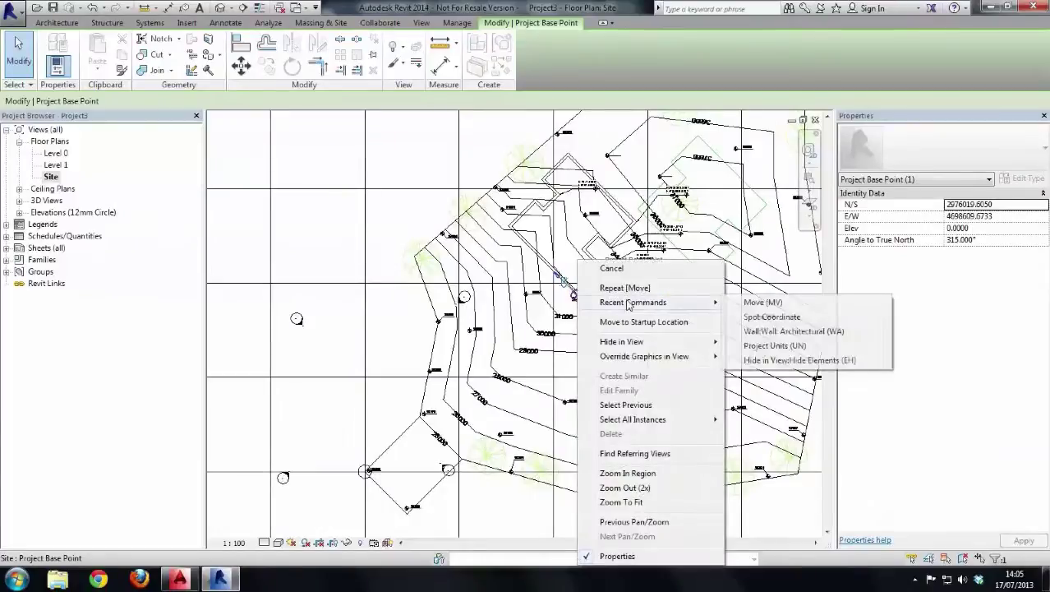
left_click(630, 323)
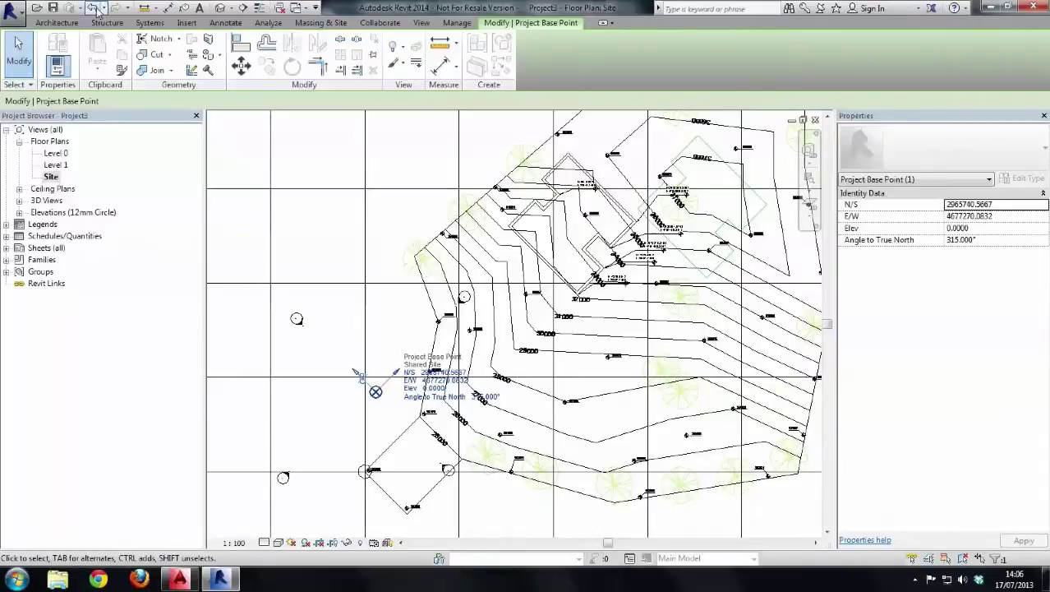
left_click(96, 8)
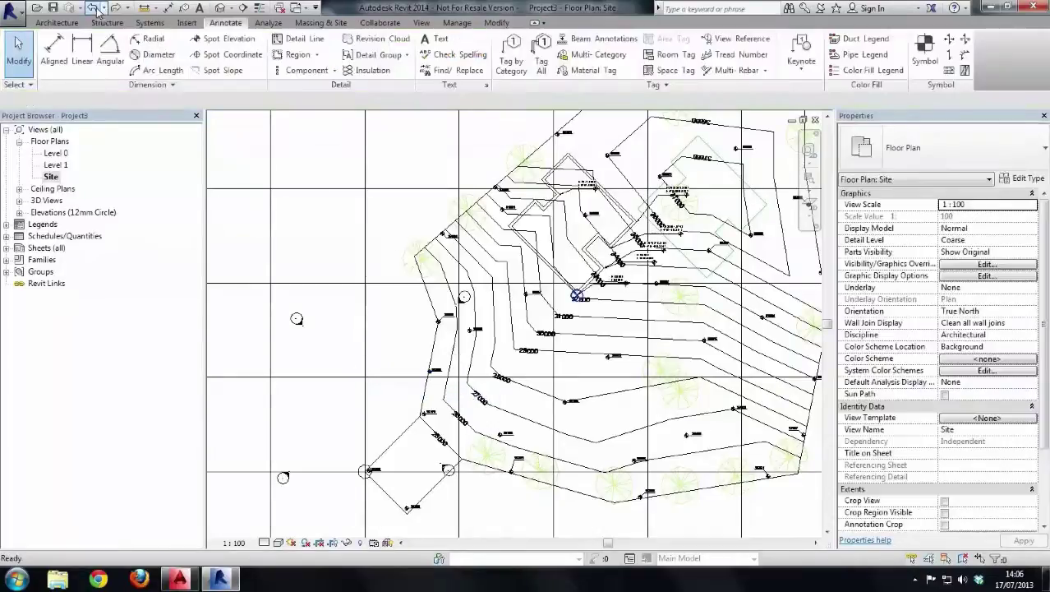
left_click(567, 288)
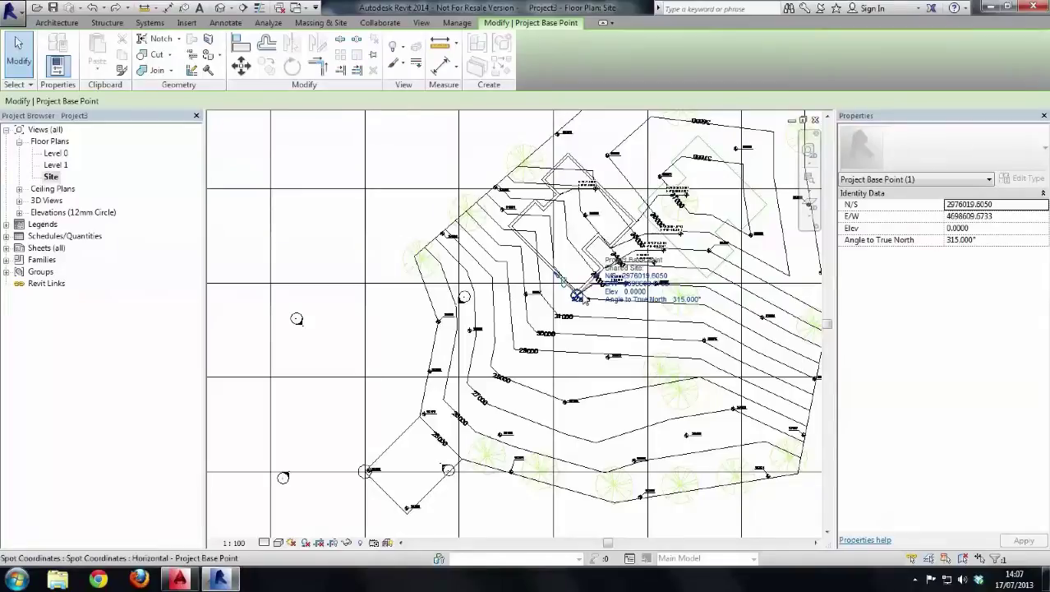
- Show the Position options in the Manage tab's Project Location panel, such as relocating or rotating the project
left_click(458, 23)
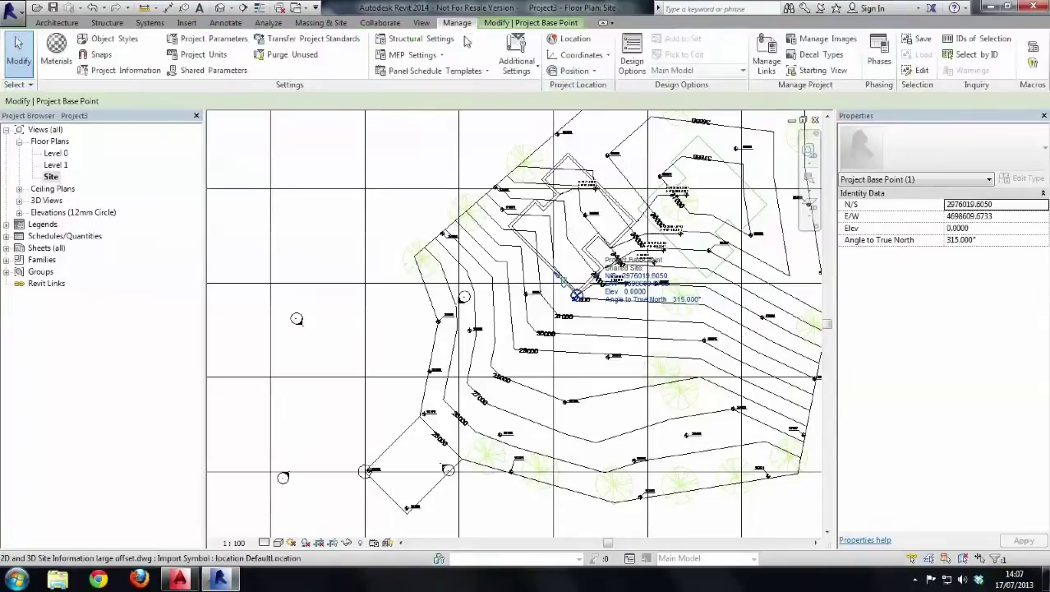
left_click(597, 72)
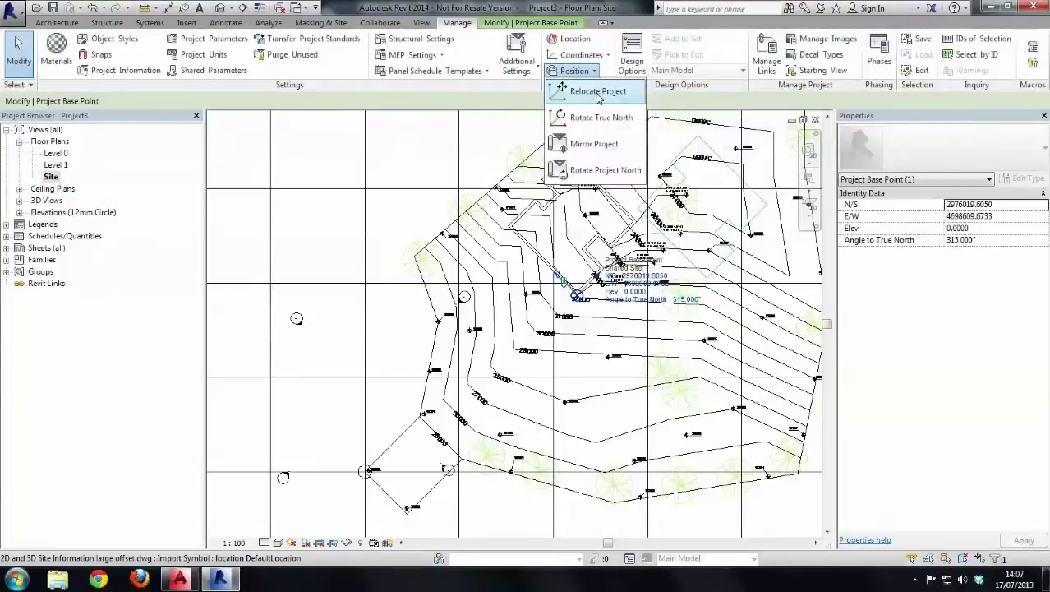